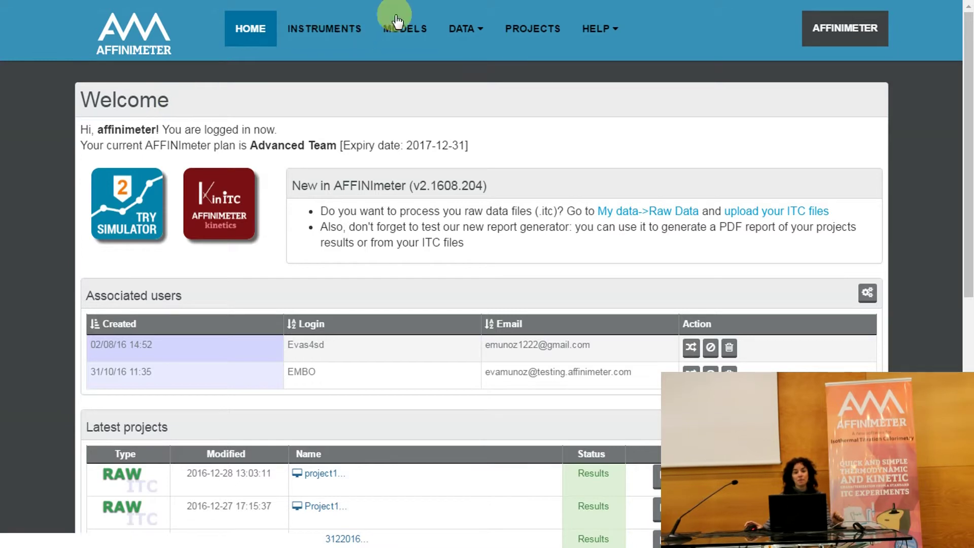
# Step: Create and save a new FIT project named globalfitting1 with the Stoichiometric Equilibria analysis approach
pyautogui.click(533, 26)
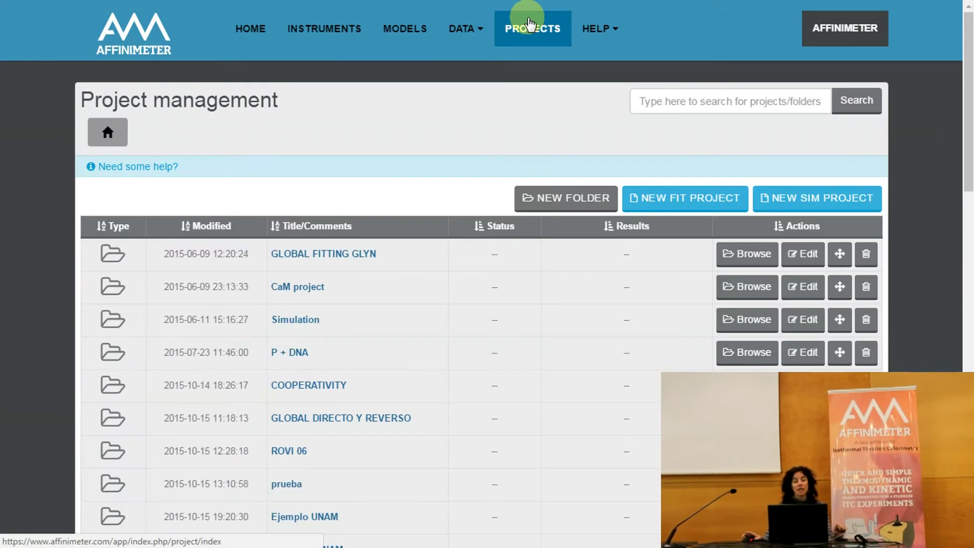
pyautogui.click(528, 23)
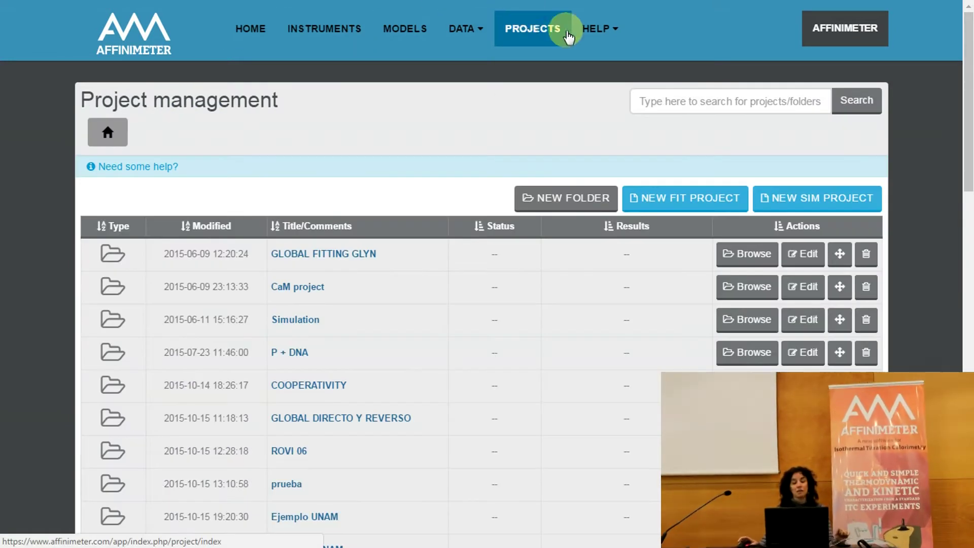
pyautogui.click(671, 205)
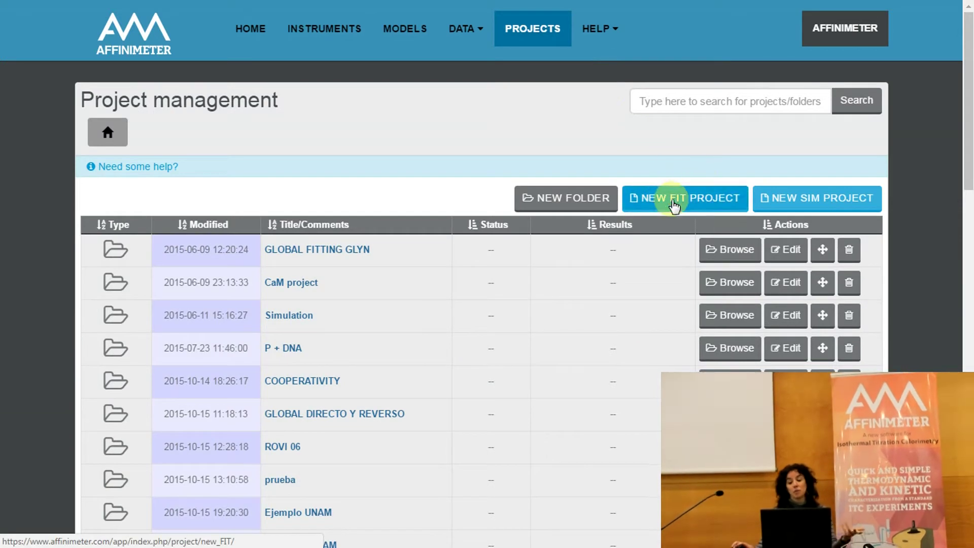
pyautogui.click(676, 203)
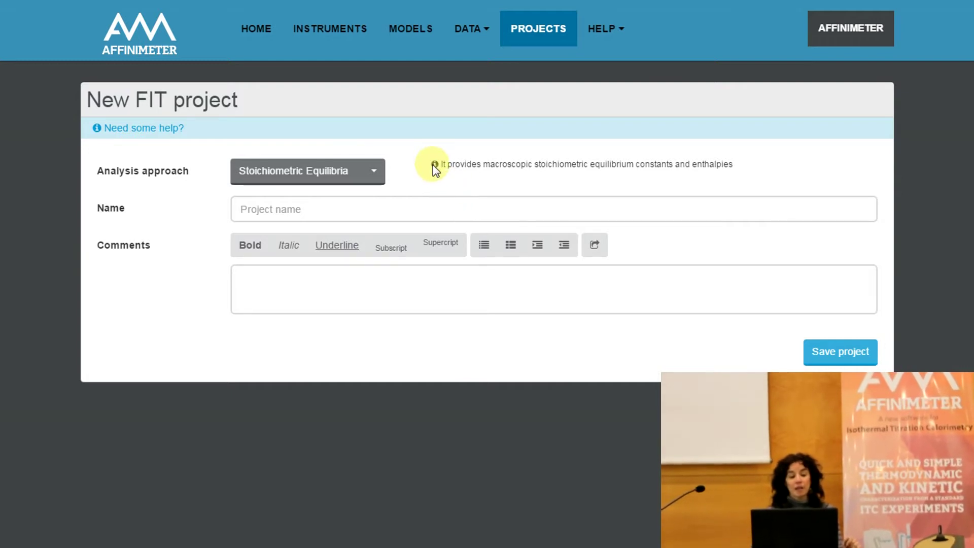
pyautogui.click(373, 176)
pyautogui.click(359, 198)
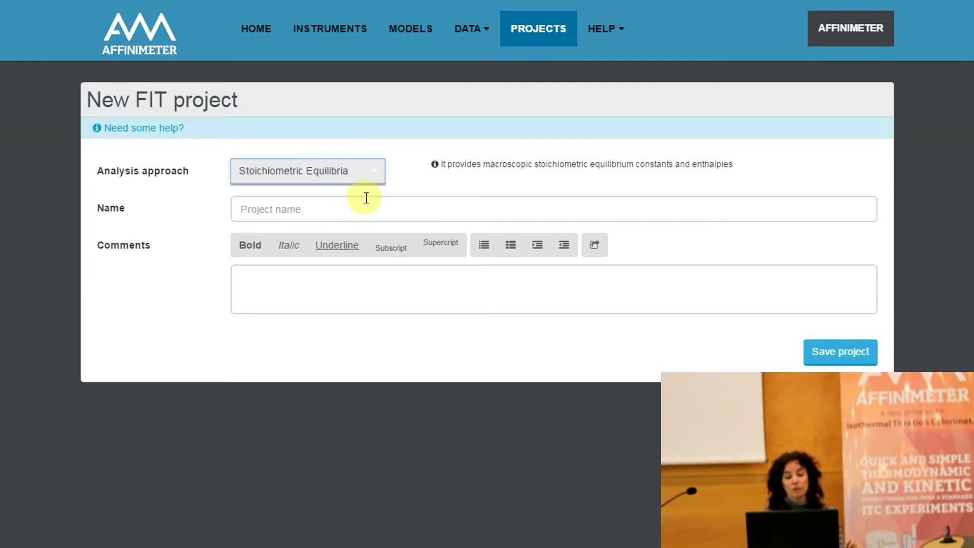
pyautogui.click(370, 210)
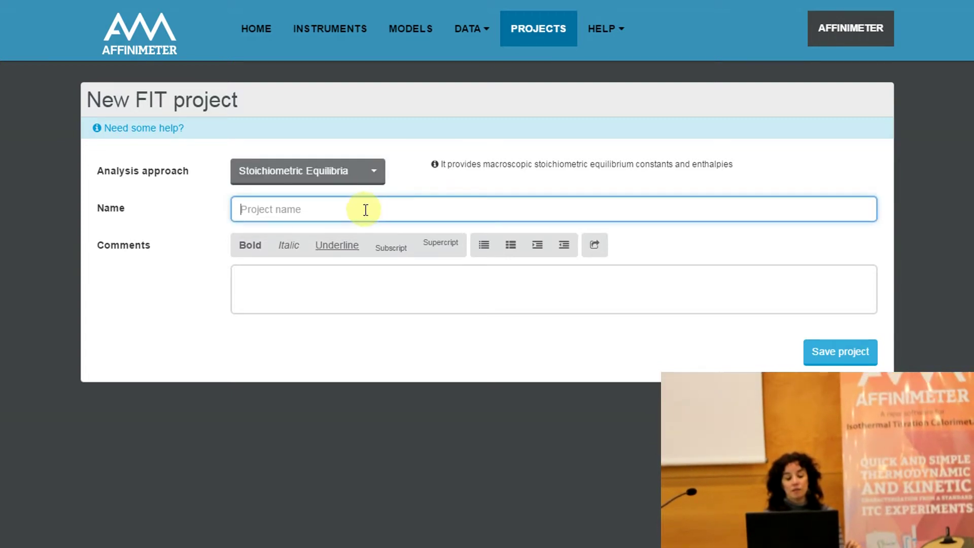
pyautogui.write('globalfitting1')
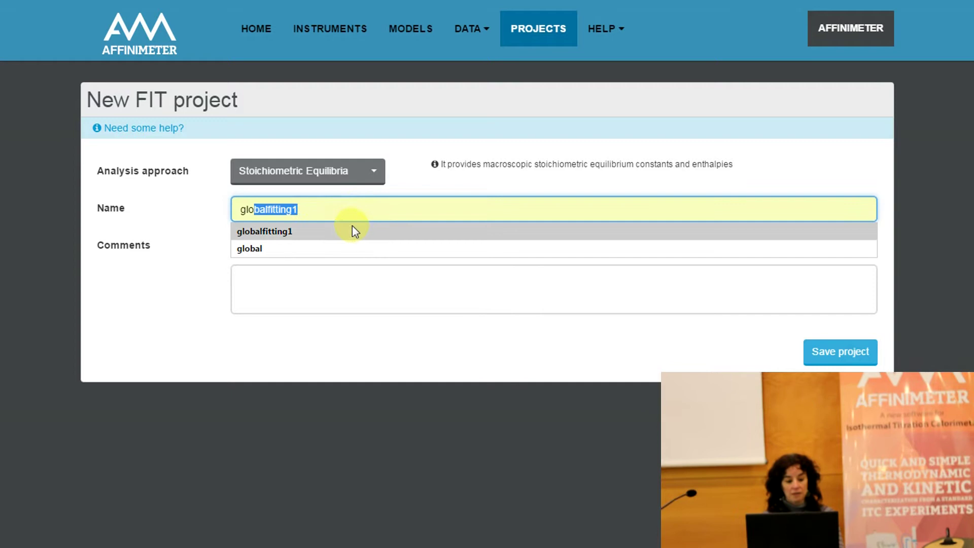
pyautogui.click(354, 232)
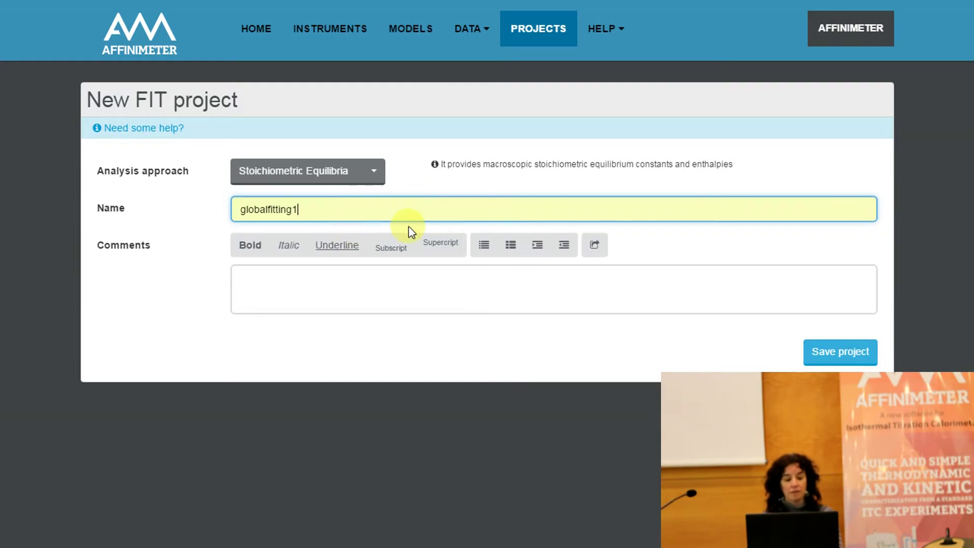
pyautogui.click(842, 354)
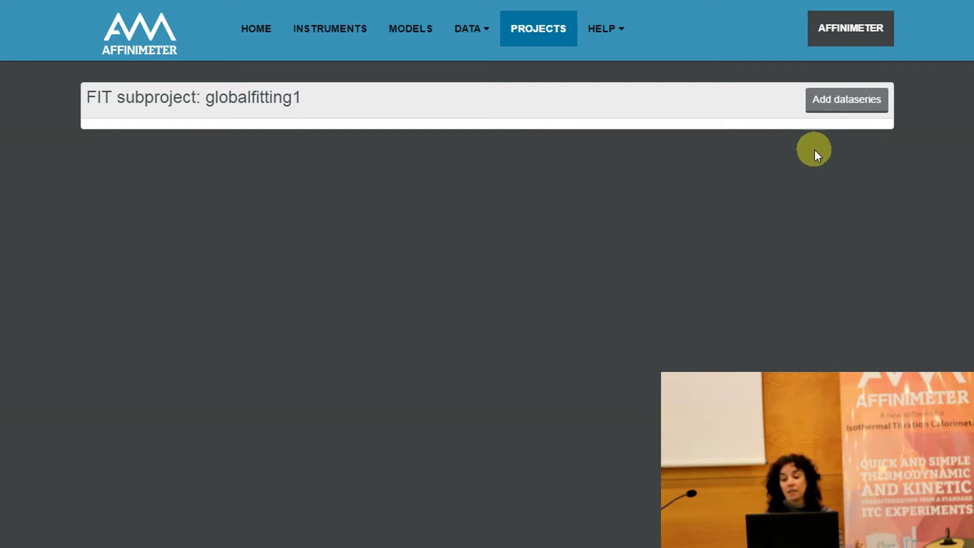
# Step: Search the dataseries for "exp", choose Exp1 for the subproject and accept its instrument and solute settings
pyautogui.click(837, 110)
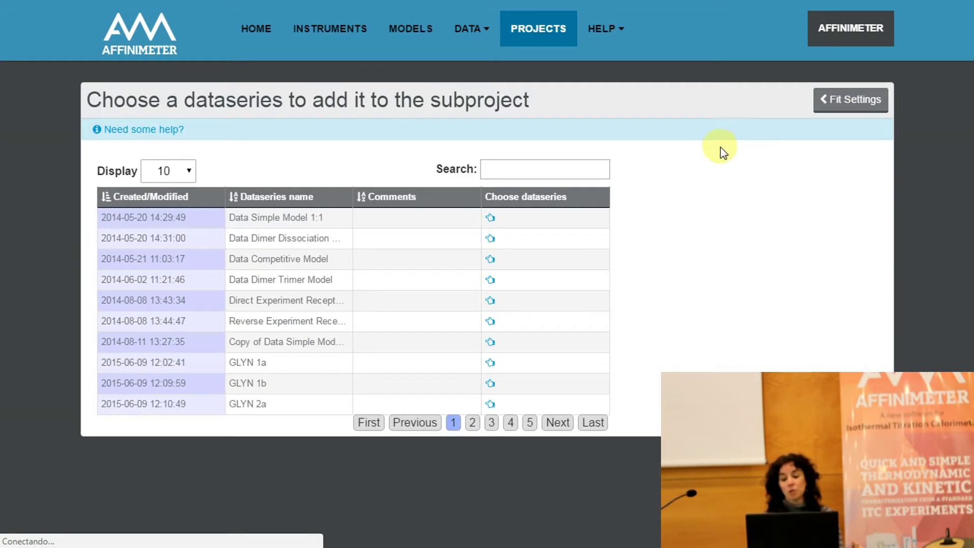
pyautogui.click(563, 165)
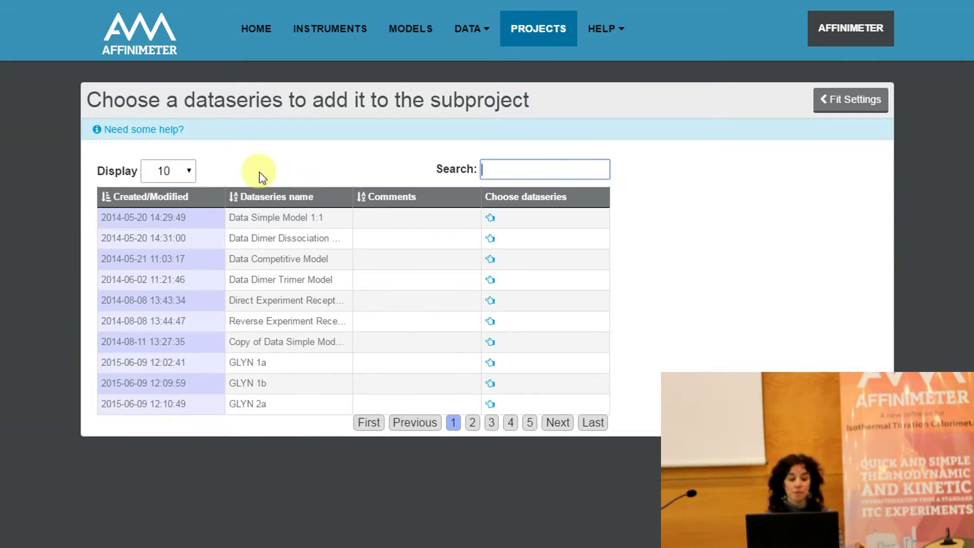
pyautogui.write('ex')
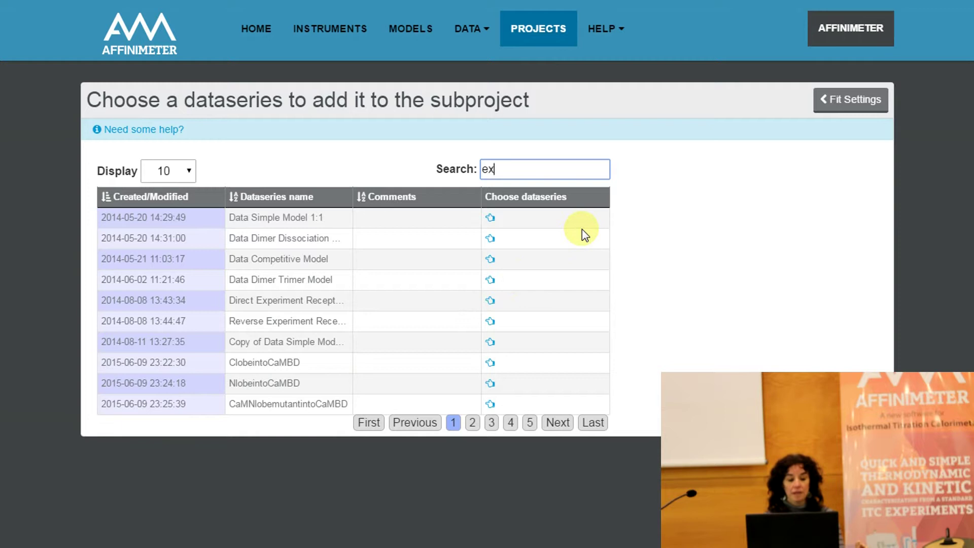
pyautogui.write('p')
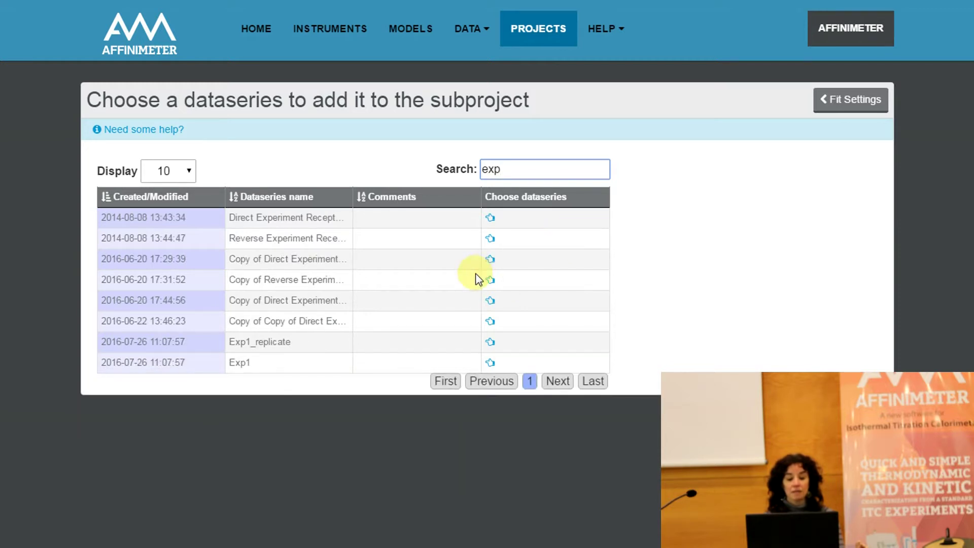
pyautogui.click(490, 363)
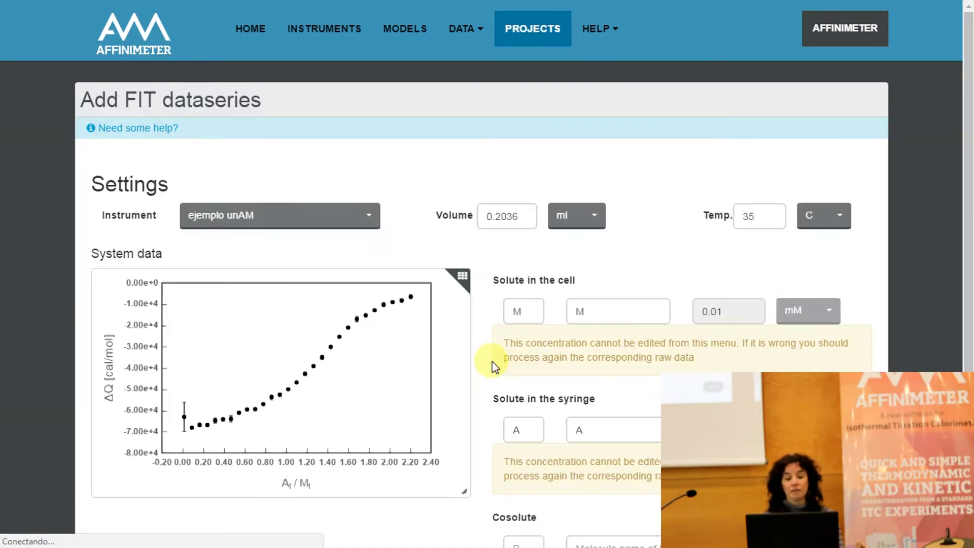
pyautogui.scroll(-2, 571, 316)
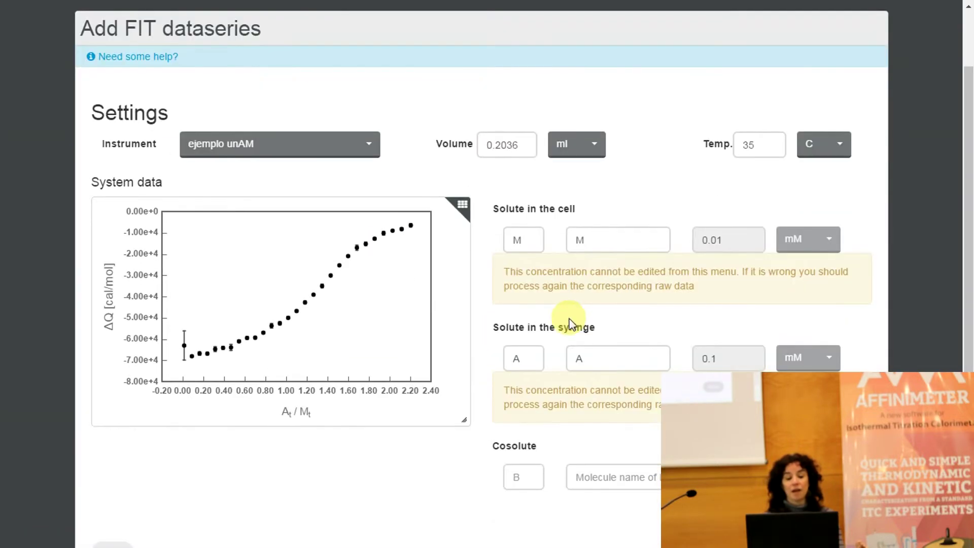
pyautogui.scroll(-2, 571, 323)
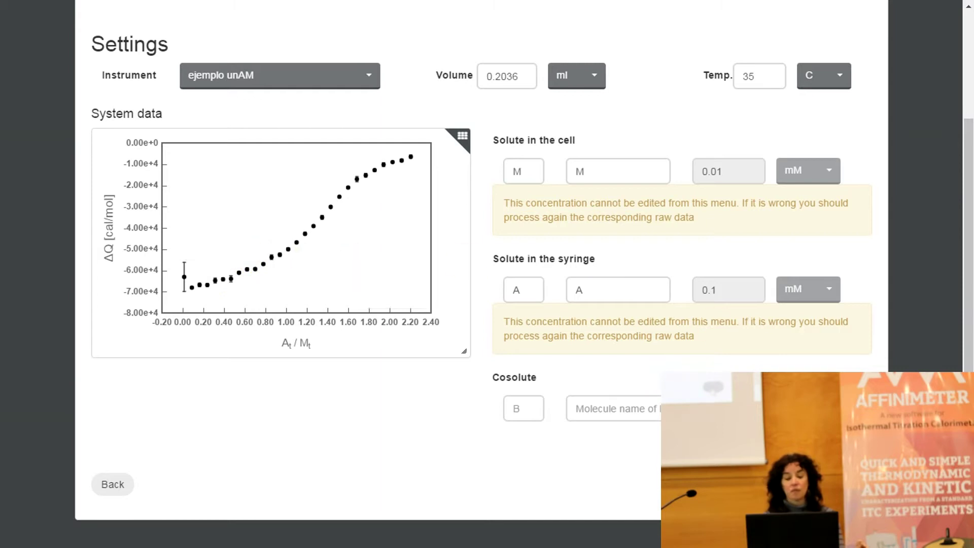
pyautogui.click(857, 484)
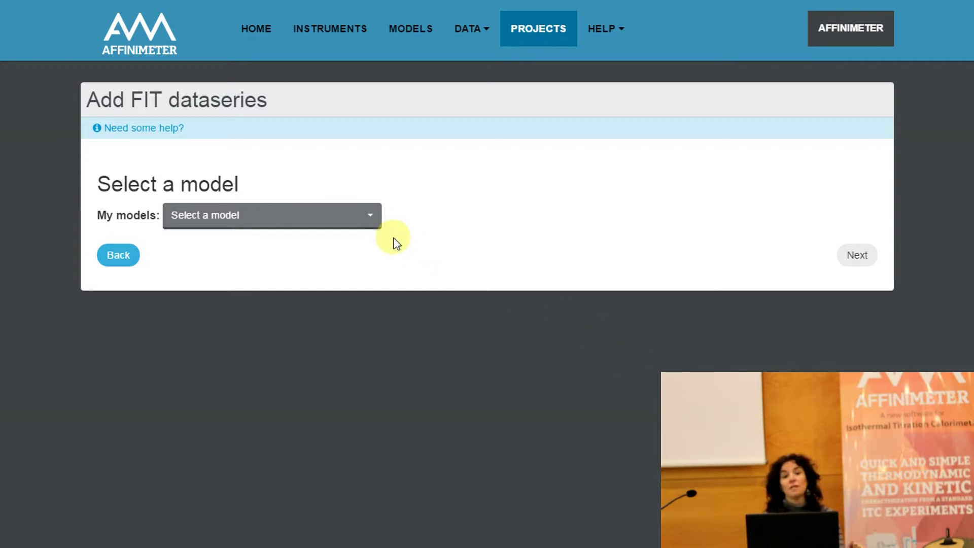
# Step: Assign the Simple Model (FS->MA) to the Exp1 dataseries and add it to the subproject
pyautogui.click(374, 223)
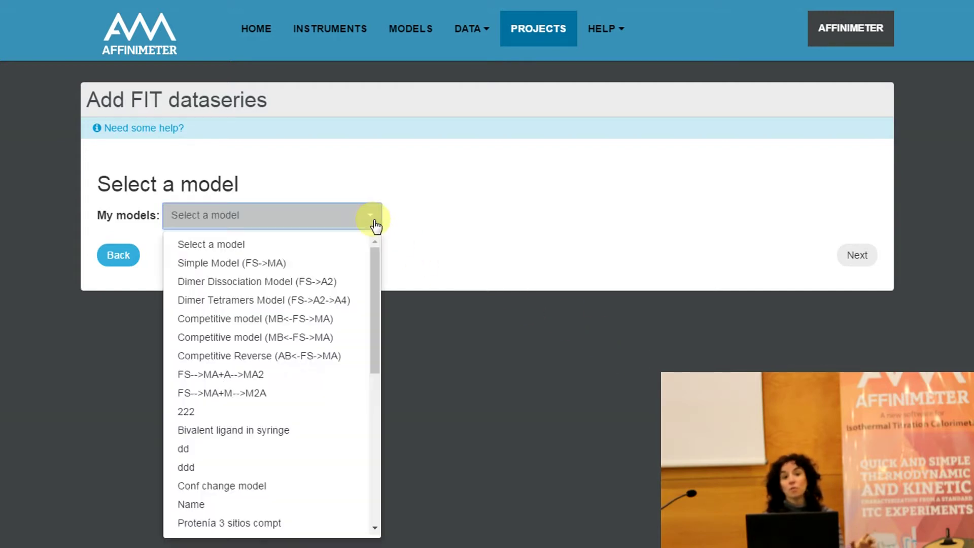
pyautogui.click(337, 264)
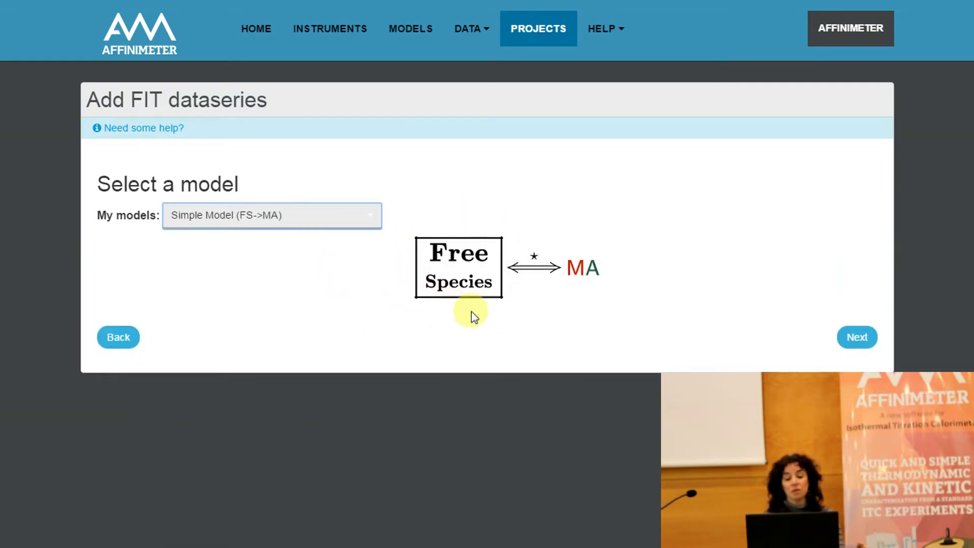
pyautogui.click(852, 339)
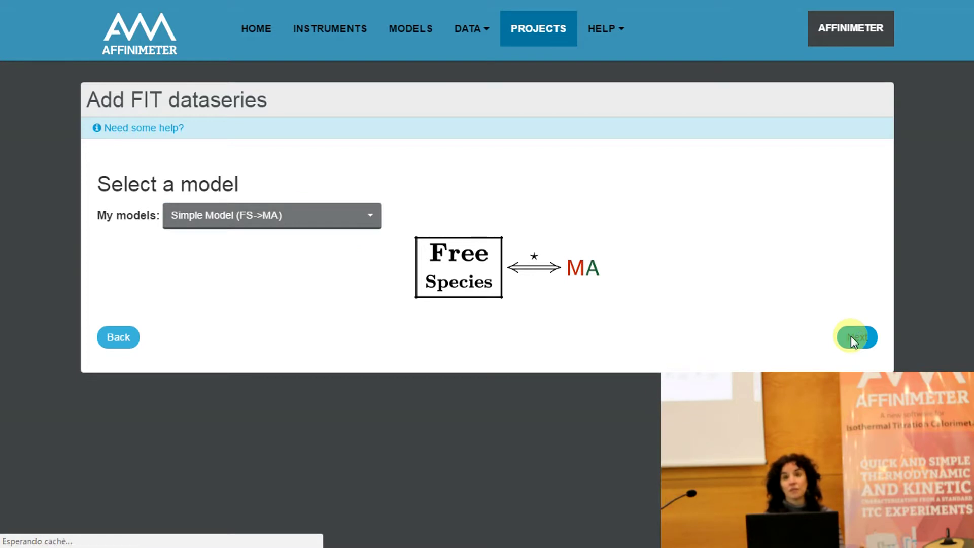
# Step: Review the Exp1 dataseries in the fit settings, switching its preview to the model scheme and back to the data plot
pyautogui.scroll(-4, 833, 332)
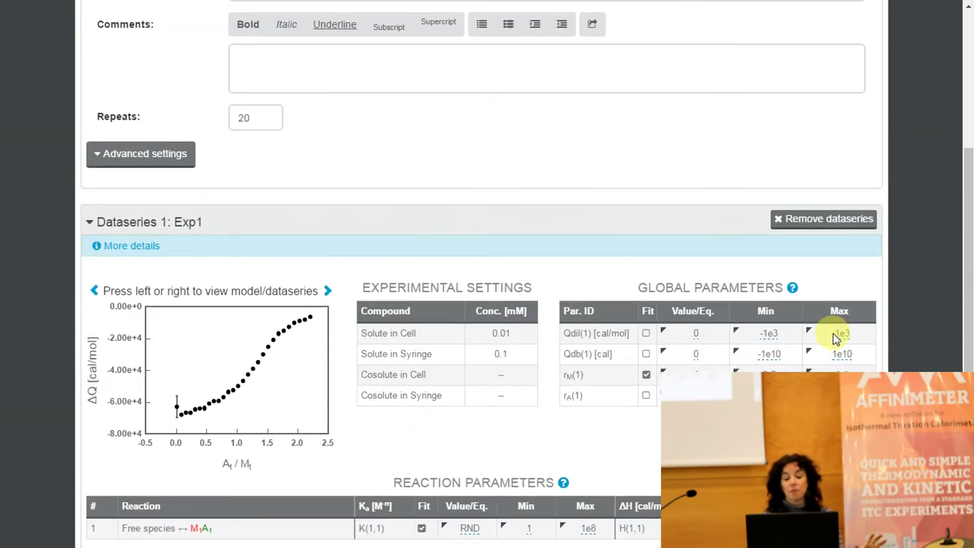
pyautogui.click(328, 294)
pyautogui.scroll(-1, 327, 295)
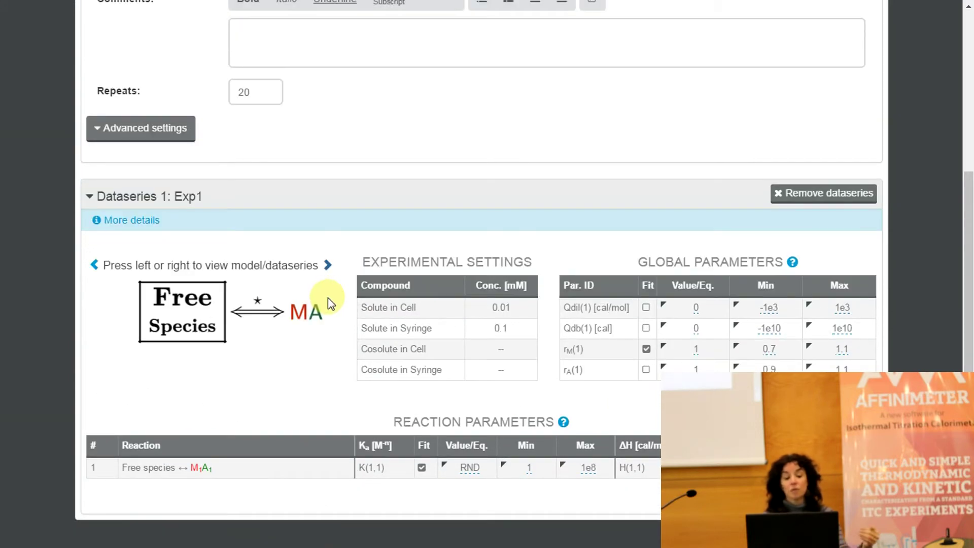
pyautogui.click(95, 265)
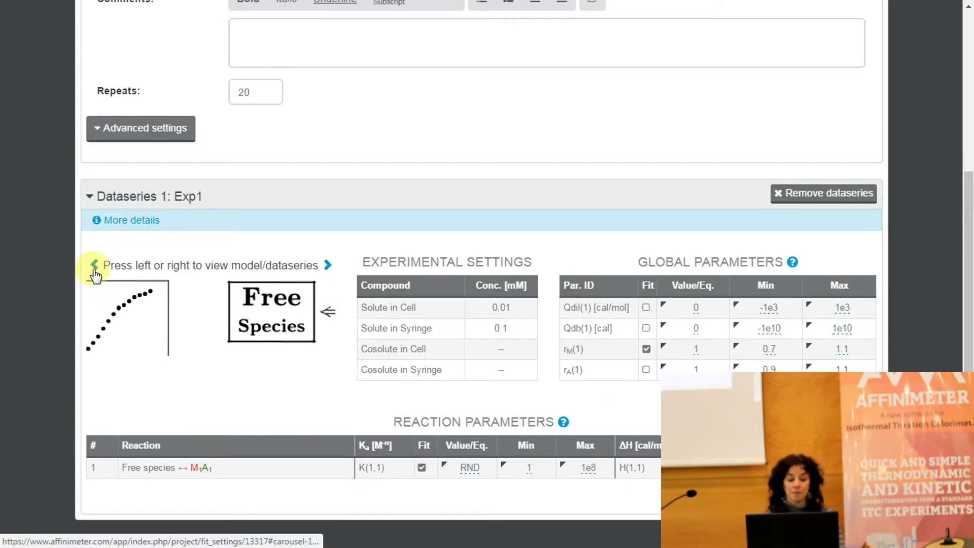
# Step: Start adding a second dataseries, search for "ex", choose Exp1_replicate and accept its instrument and solute settings
pyautogui.scroll(5, 373, 416)
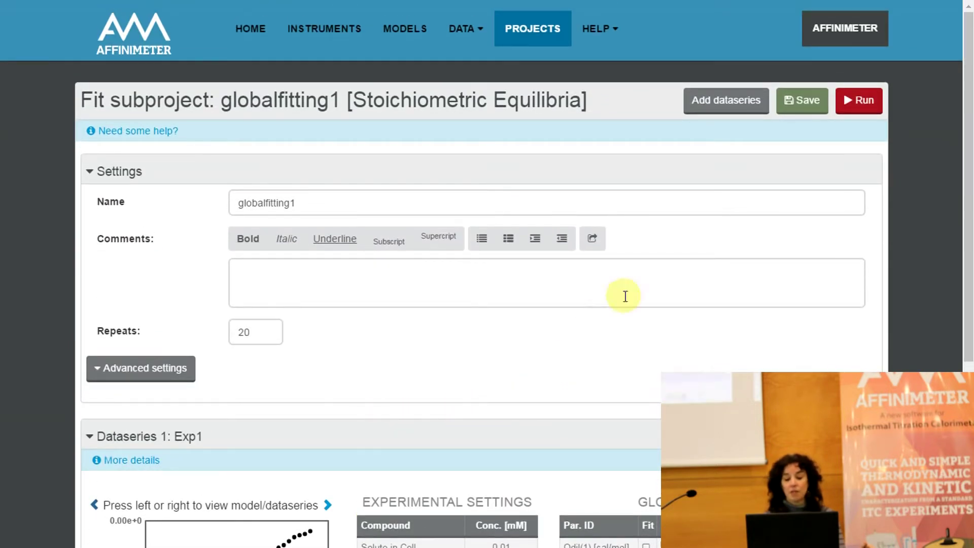
pyautogui.click(712, 109)
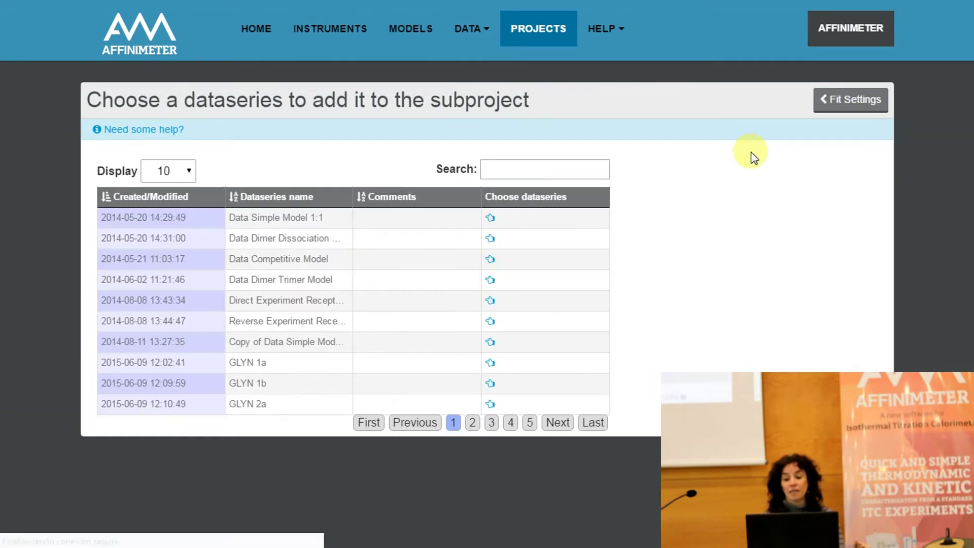
pyautogui.click(538, 174)
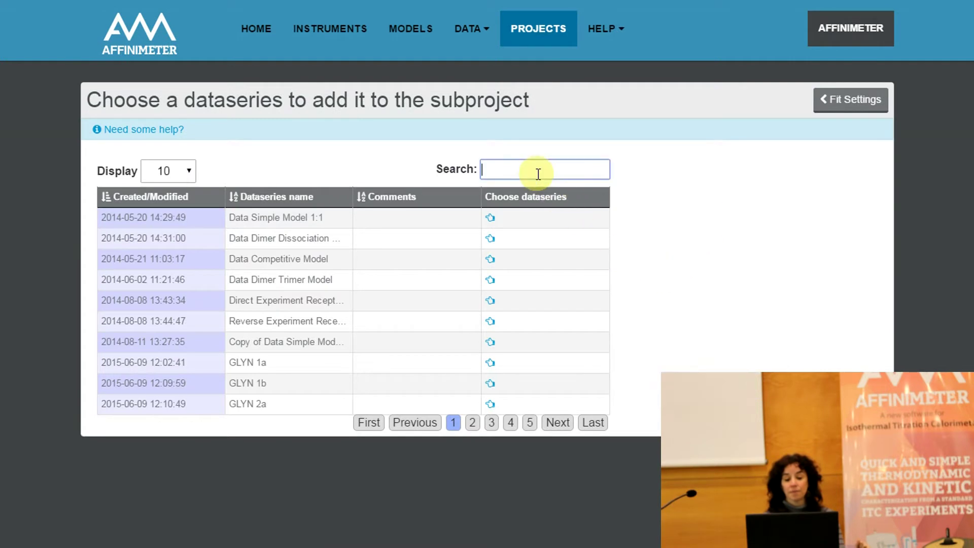
pyautogui.write('ex')
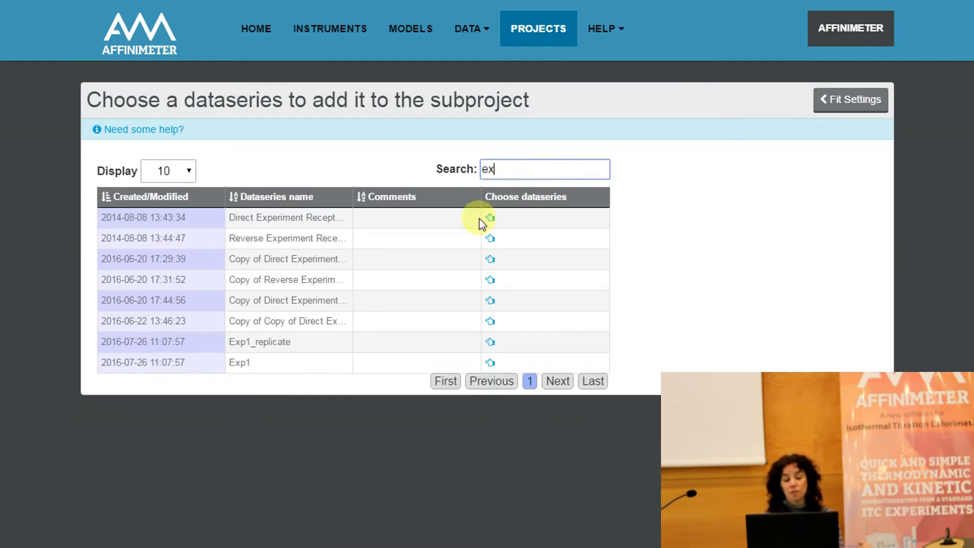
pyautogui.click(491, 346)
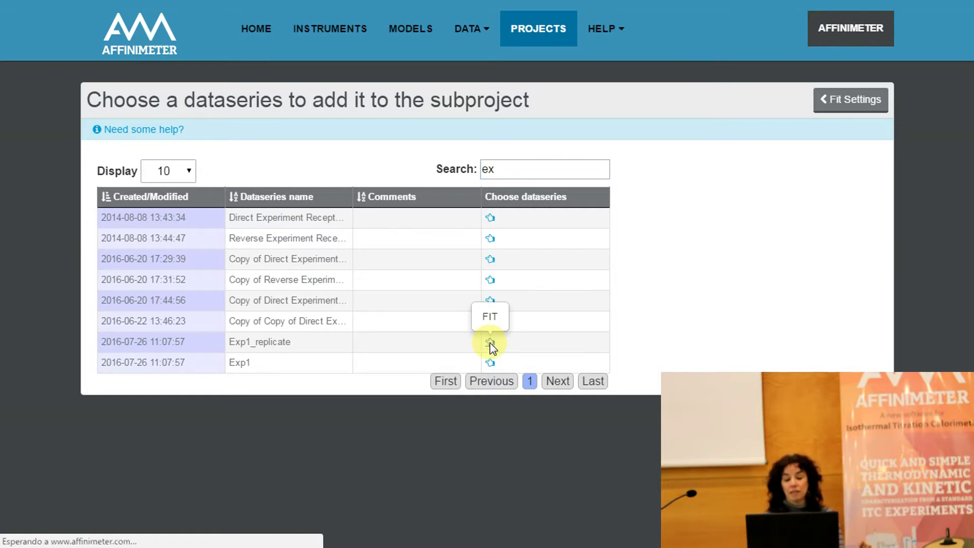
pyautogui.scroll(-2, 491, 295)
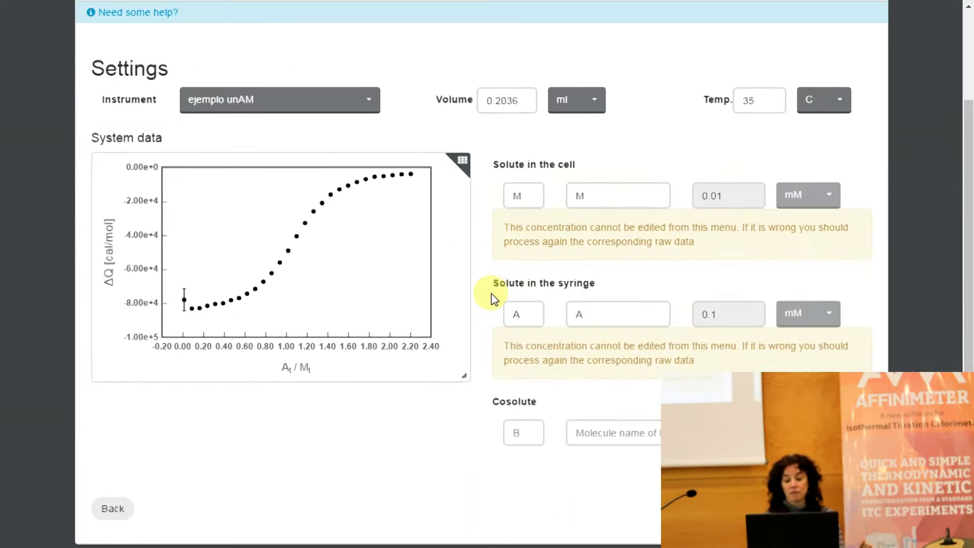
pyautogui.scroll(-1, 491, 293)
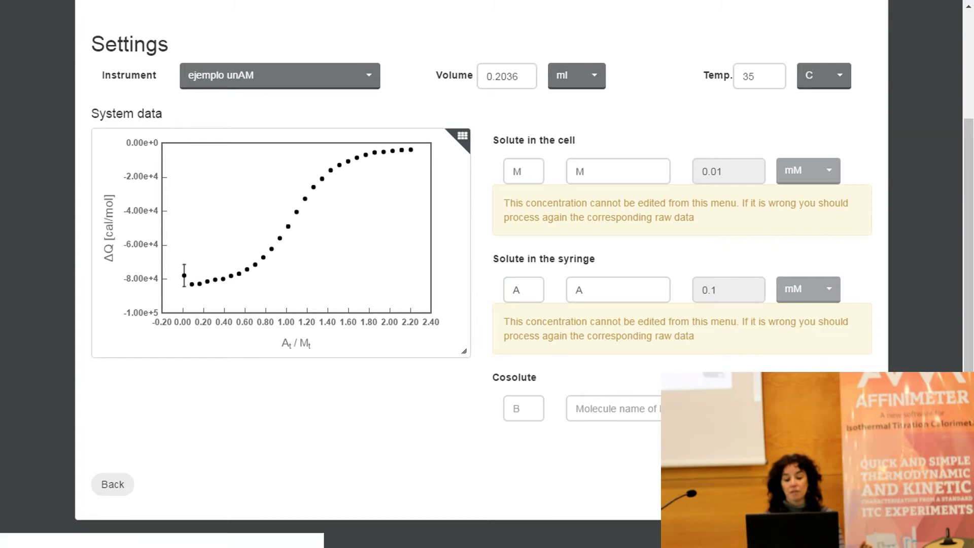
pyautogui.hotkey('alt', 'Left')
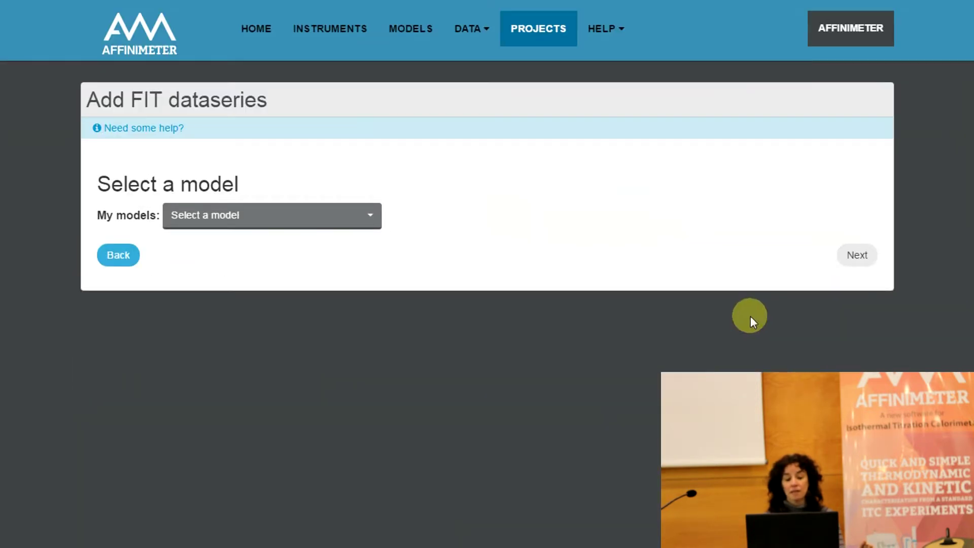
# Step: Assign the Simple Model (FS->MA) to the Exp1_replicate dataseries and add it to the subproject
pyautogui.click(378, 226)
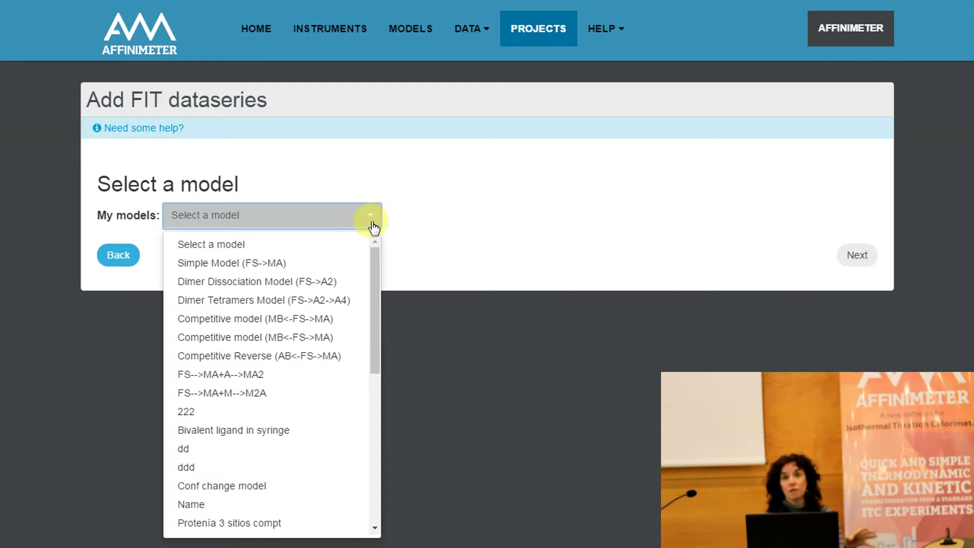
pyautogui.click(297, 263)
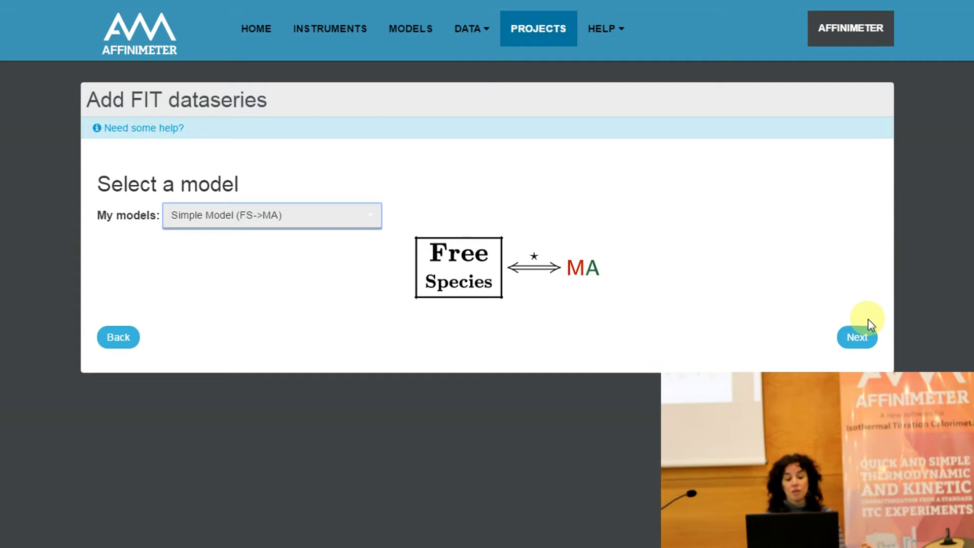
pyautogui.click(857, 339)
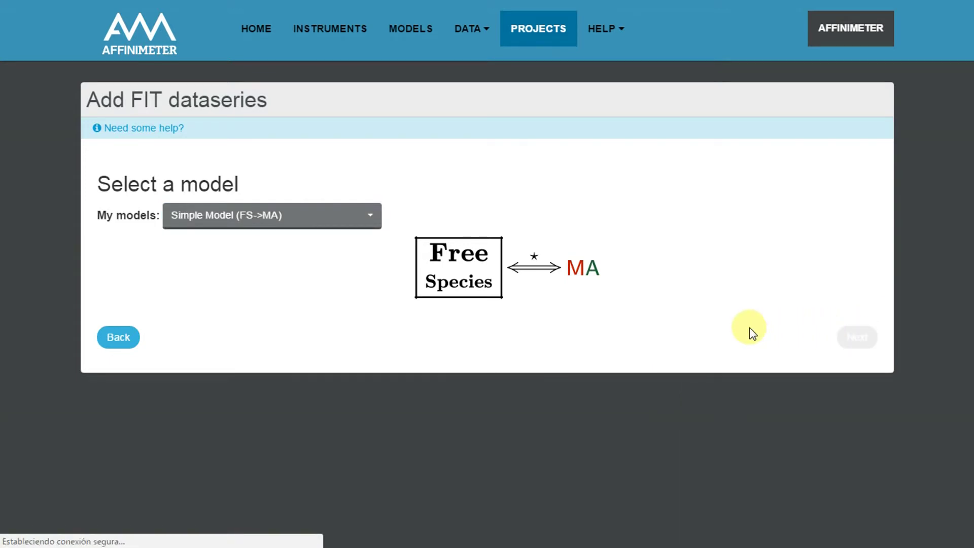
pyautogui.scroll(-5, 752, 333)
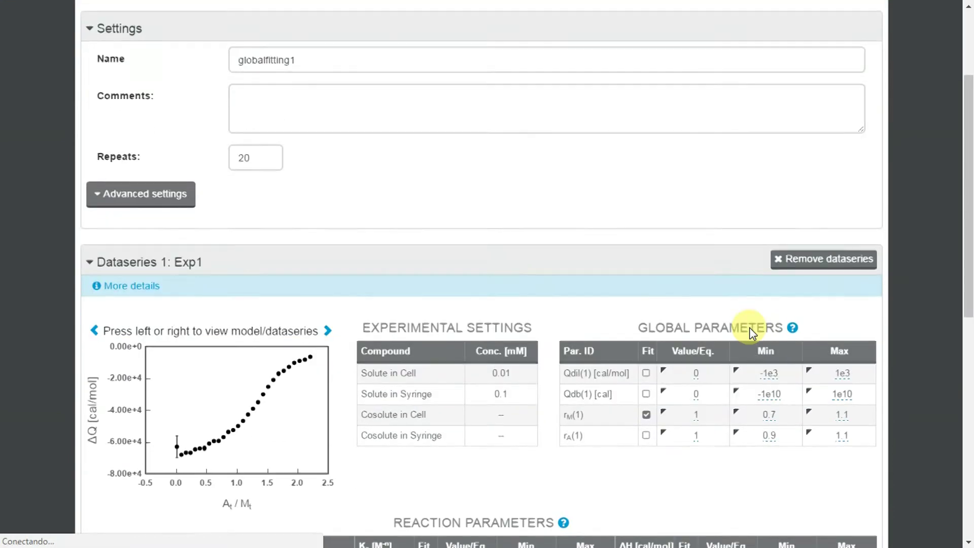
# Step: Switch the previews of the Exp1_replicate and Exp1 dataseries to their model schemes and back to the data plots
pyautogui.scroll(-3, 752, 333)
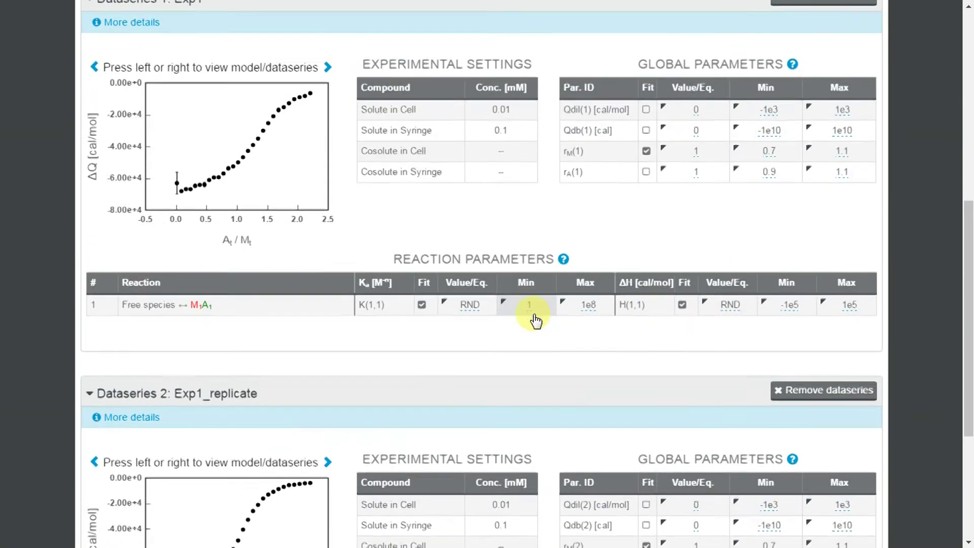
pyautogui.scroll(-4, 533, 315)
pyautogui.click(327, 257)
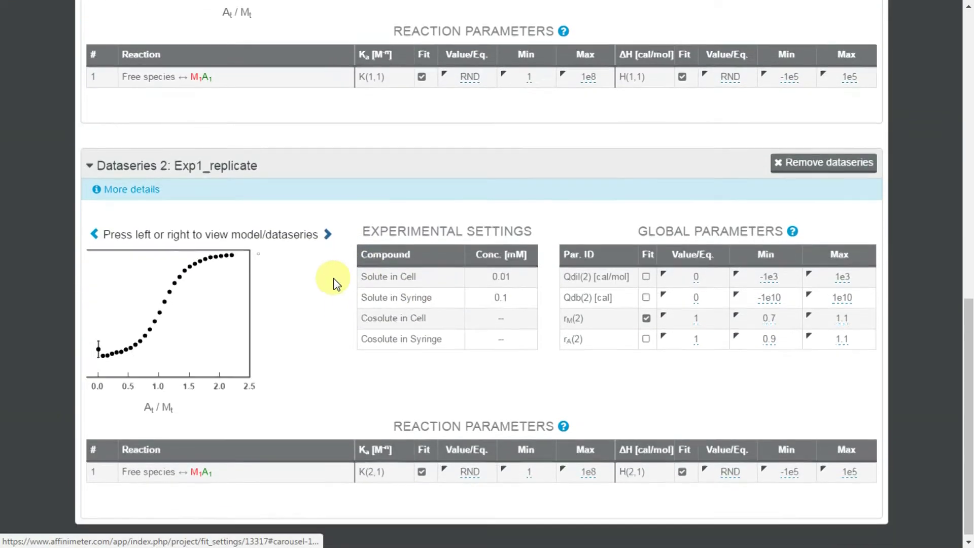
pyautogui.scroll(5, 343, 315)
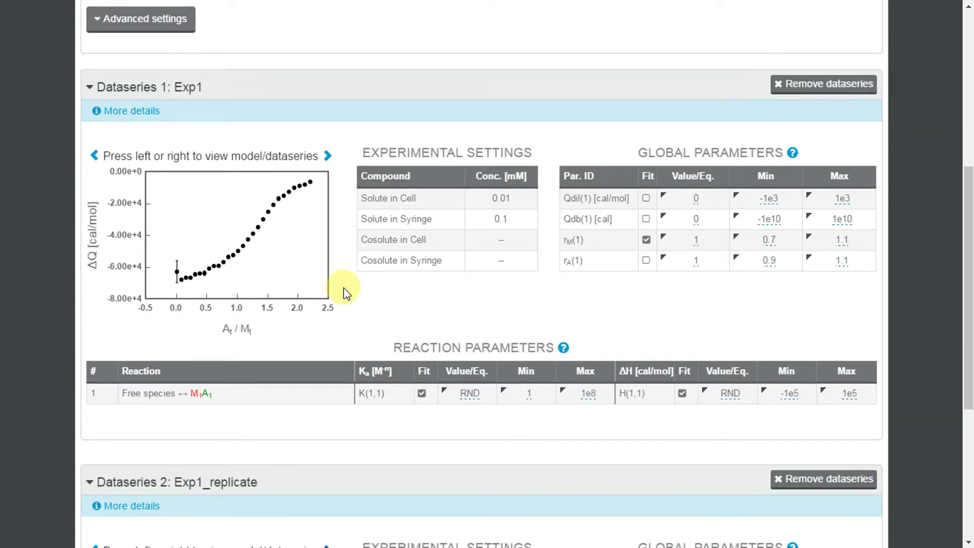
pyautogui.click(328, 156)
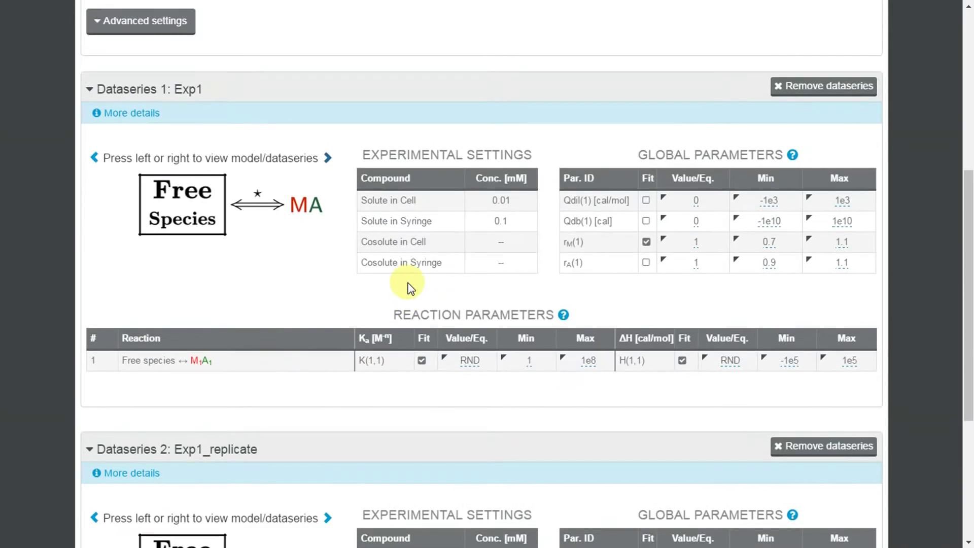
pyautogui.click(328, 158)
pyautogui.scroll(-3, 369, 282)
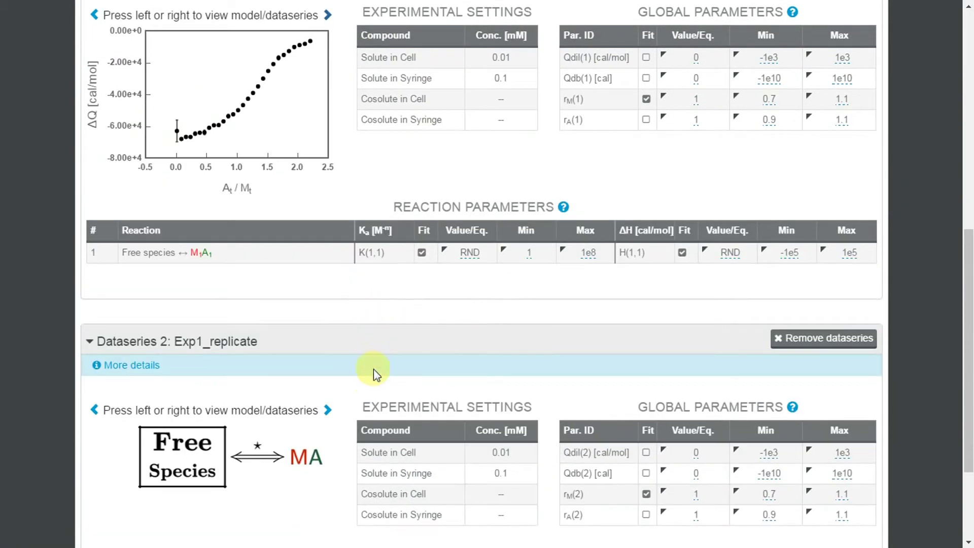
pyautogui.click(327, 410)
pyautogui.scroll(-3, 328, 414)
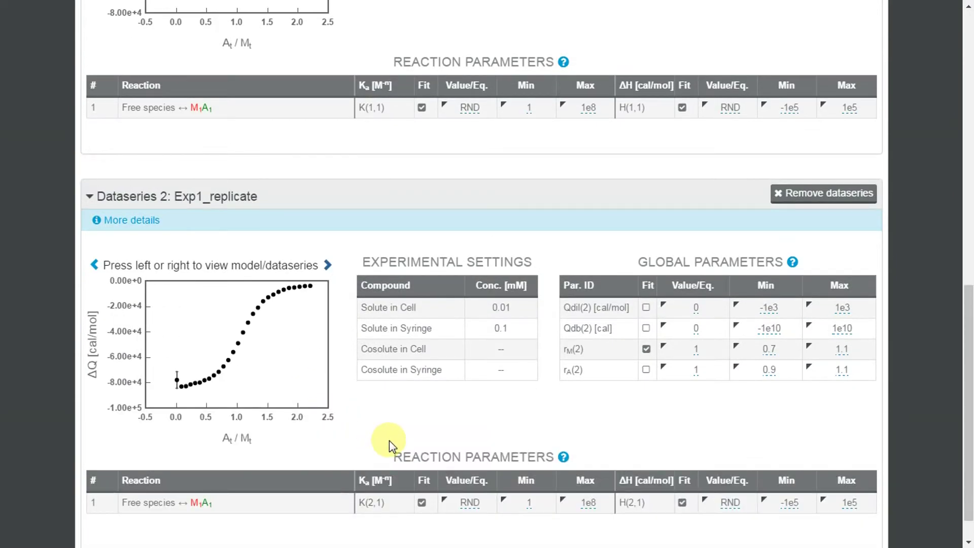
# Step: Review the fit settings and compare the binding constant K and enthalpy H reaction parameters of Exp1 and Exp1_replicate
pyautogui.scroll(5, 474, 429)
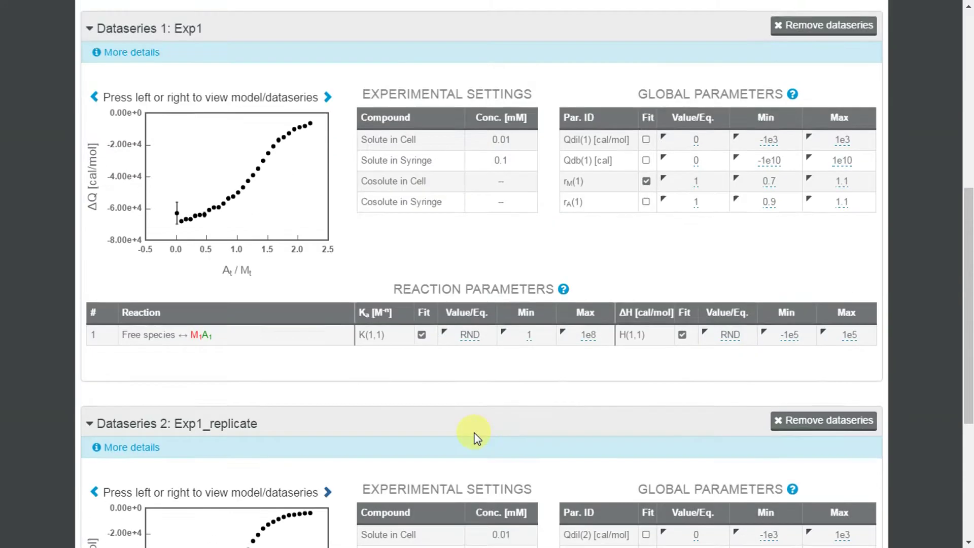
pyautogui.scroll(1, 477, 437)
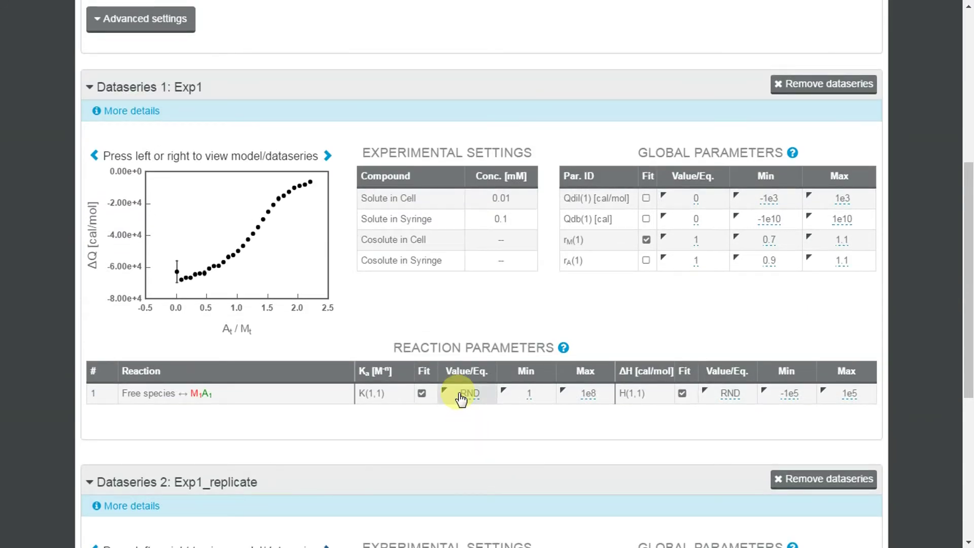
pyautogui.scroll(3, 461, 398)
pyautogui.scroll(3, 456, 396)
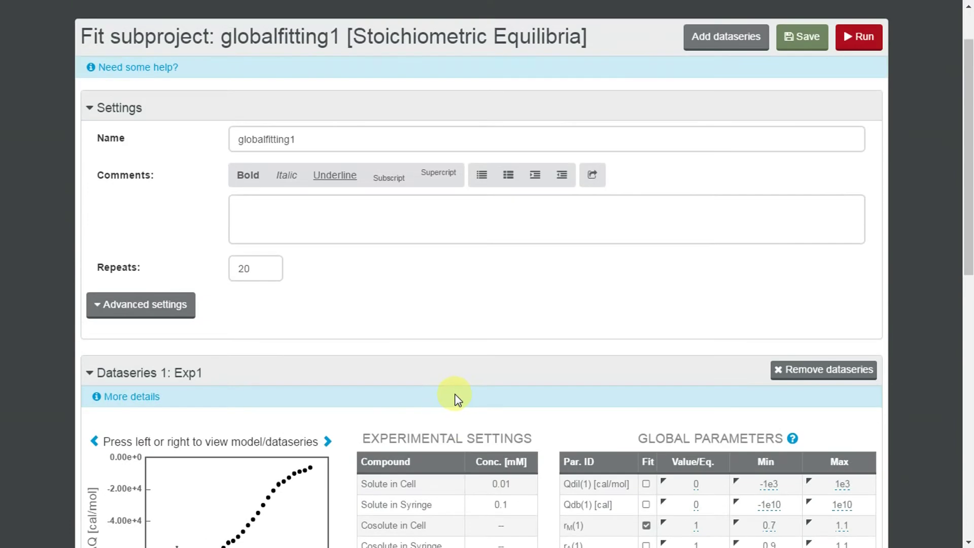
pyautogui.scroll(1, 456, 394)
pyautogui.scroll(-3, 456, 394)
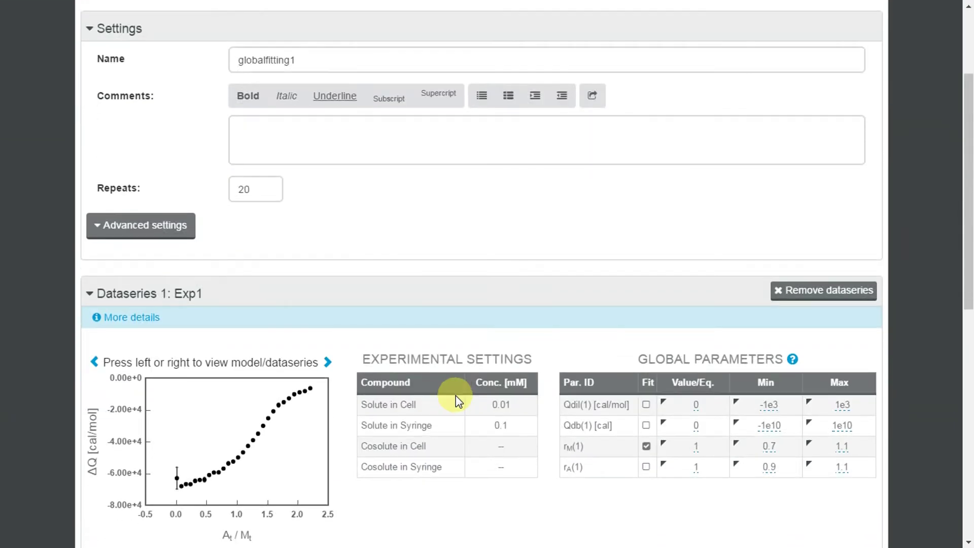
pyautogui.scroll(-1, 456, 397)
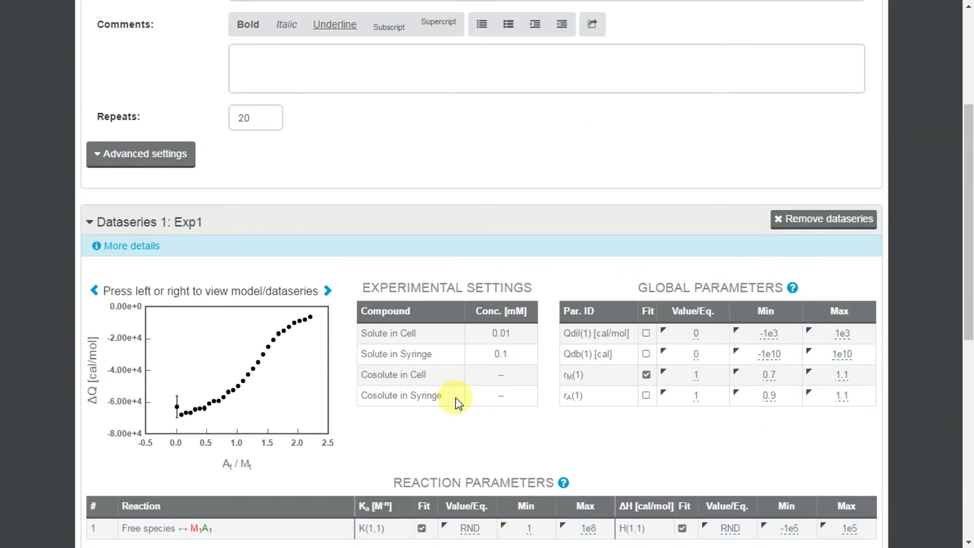
pyautogui.scroll(-3, 455, 397)
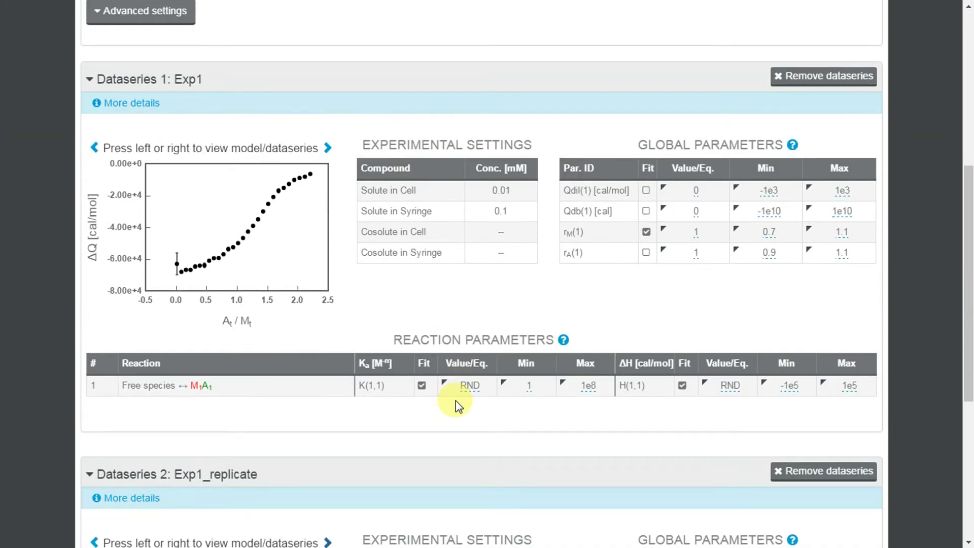
pyautogui.scroll(-1, 455, 401)
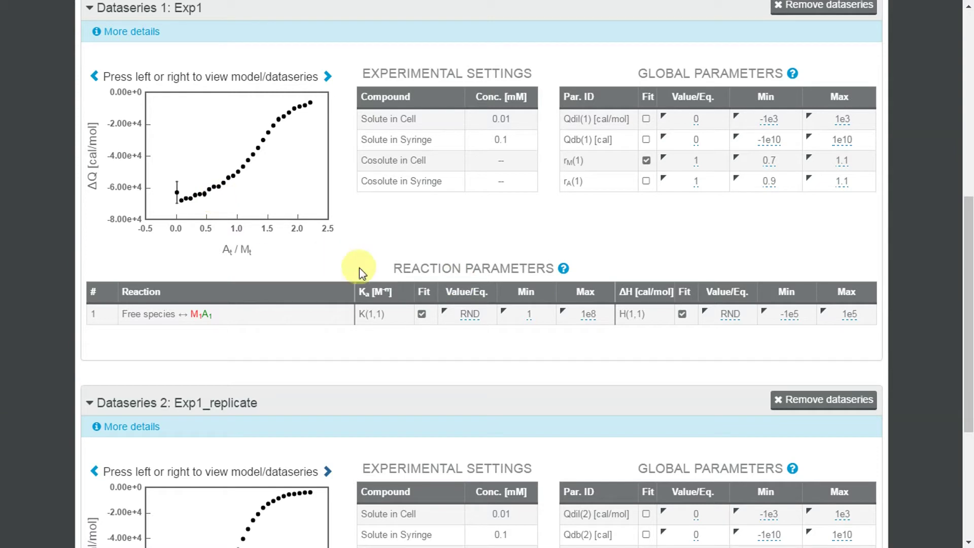
pyautogui.scroll(-1, 421, 375)
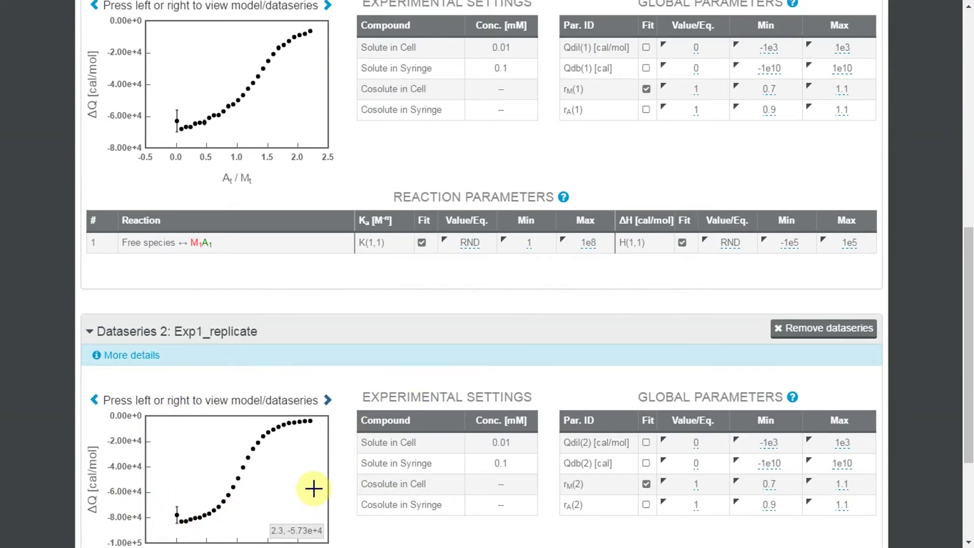
pyautogui.scroll(1, 314, 489)
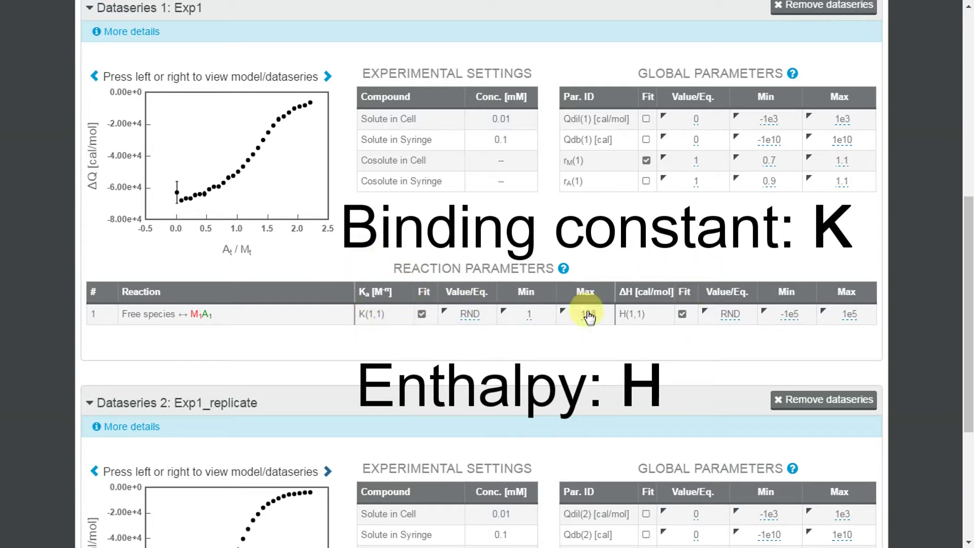
pyautogui.scroll(-1, 645, 277)
pyautogui.scroll(-5, 645, 275)
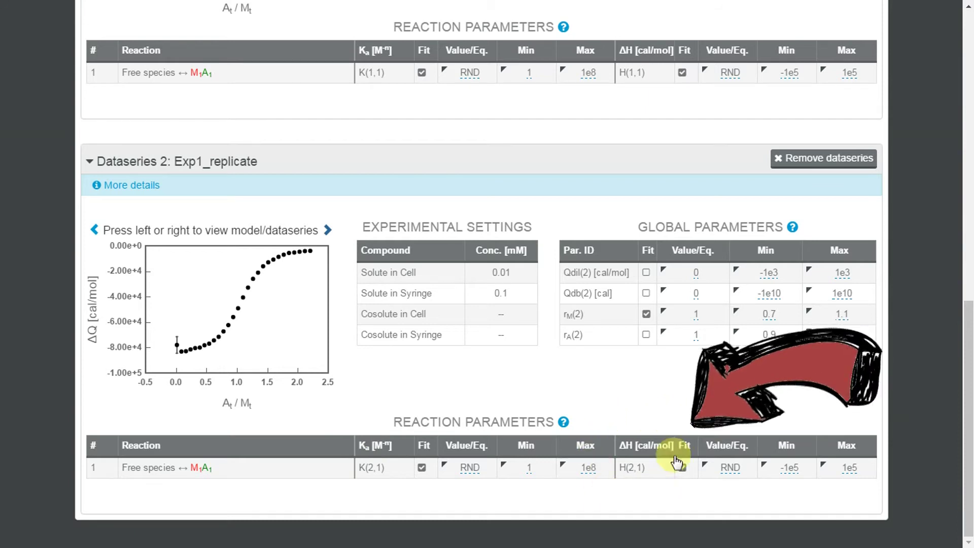
# Step: Examine the Value/Eq. settings of the association constant in the reaction parameters of both dataseries
pyautogui.scroll(3, 608, 434)
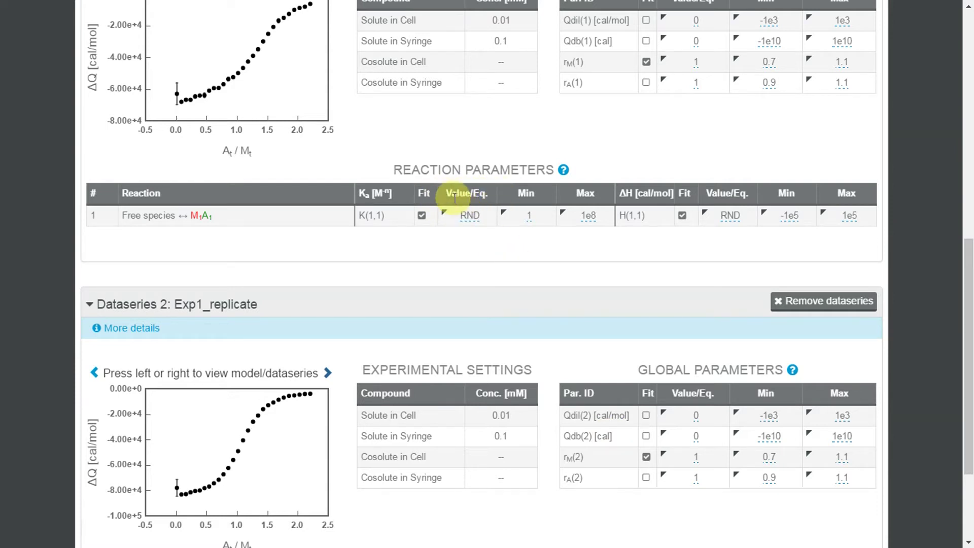
pyautogui.moveTo(451, 194); pyautogui.dragTo(528, 206)
pyautogui.click(525, 238)
pyautogui.scroll(-1, 525, 238)
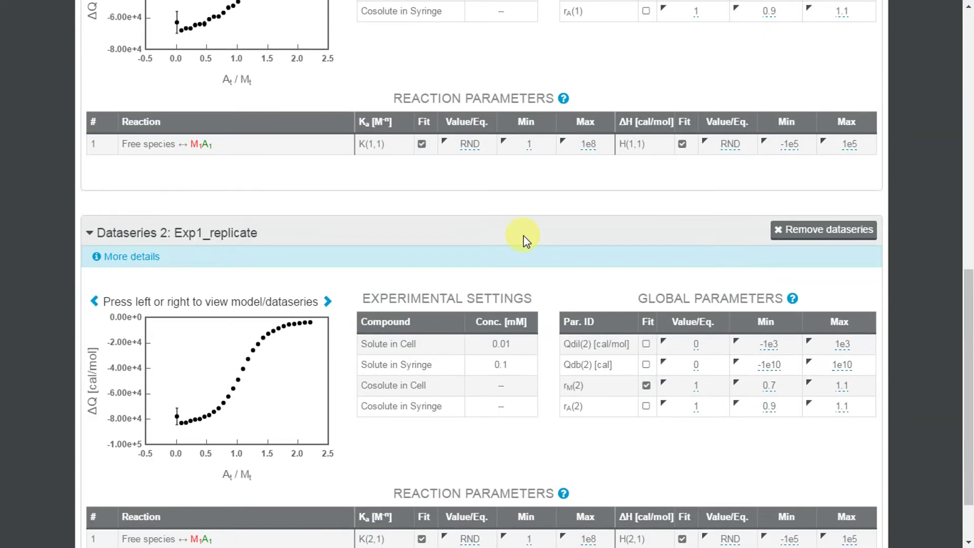
pyautogui.scroll(-1, 525, 238)
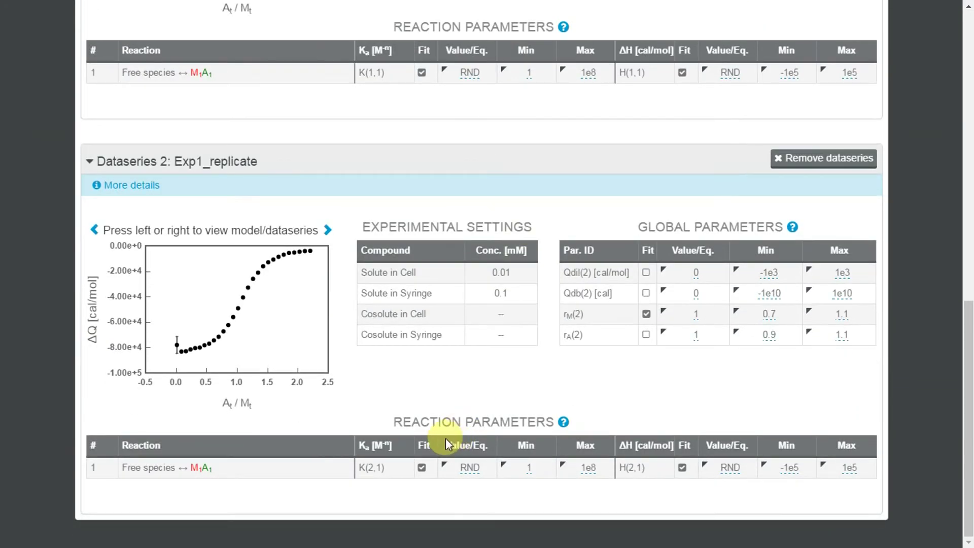
pyautogui.moveTo(446, 445); pyautogui.dragTo(499, 445)
pyautogui.click(484, 393)
# Step: Link the Exp1_replicate association constant K(2,1) to Exp1 by setting its value/equation to K(1,1)
pyautogui.click(470, 476)
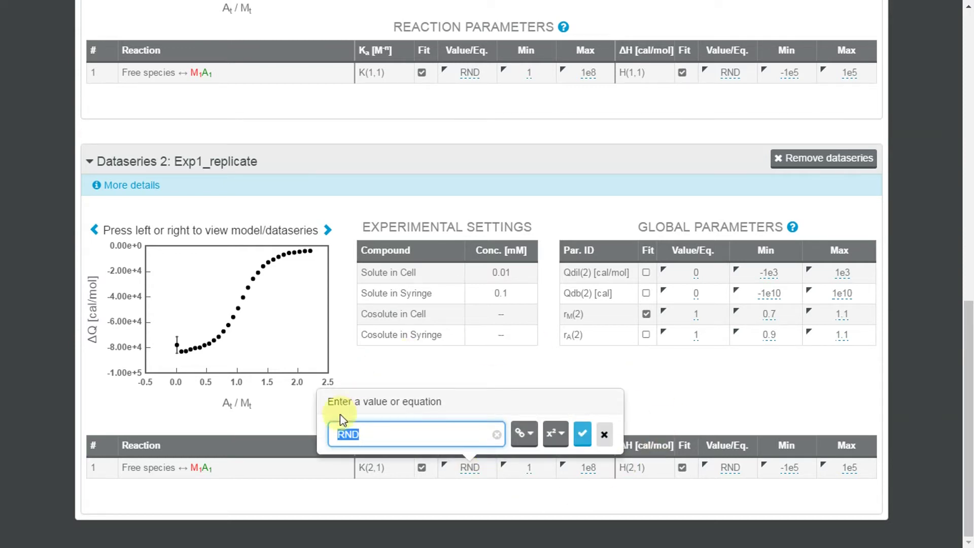
pyautogui.click(398, 432)
pyautogui.write('K(1,1')
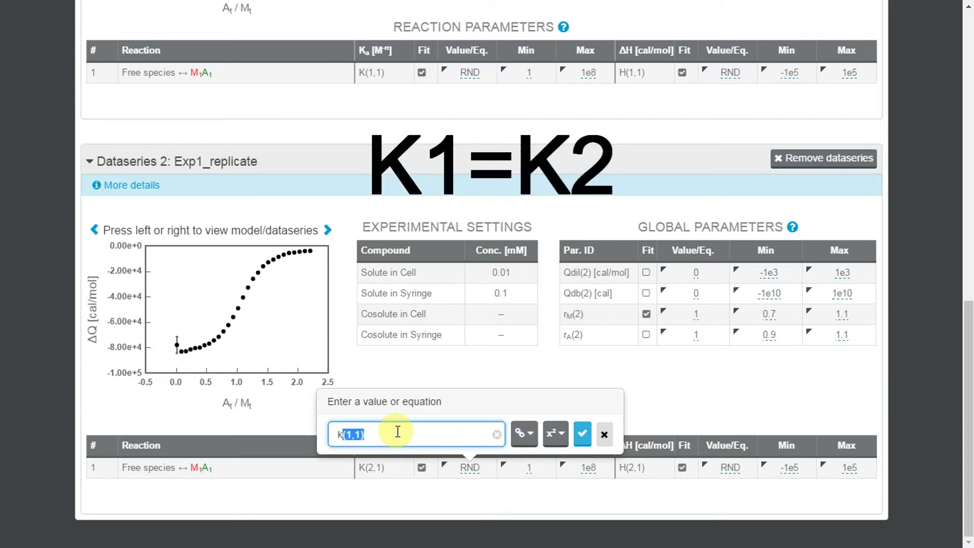
pyautogui.press('Right')
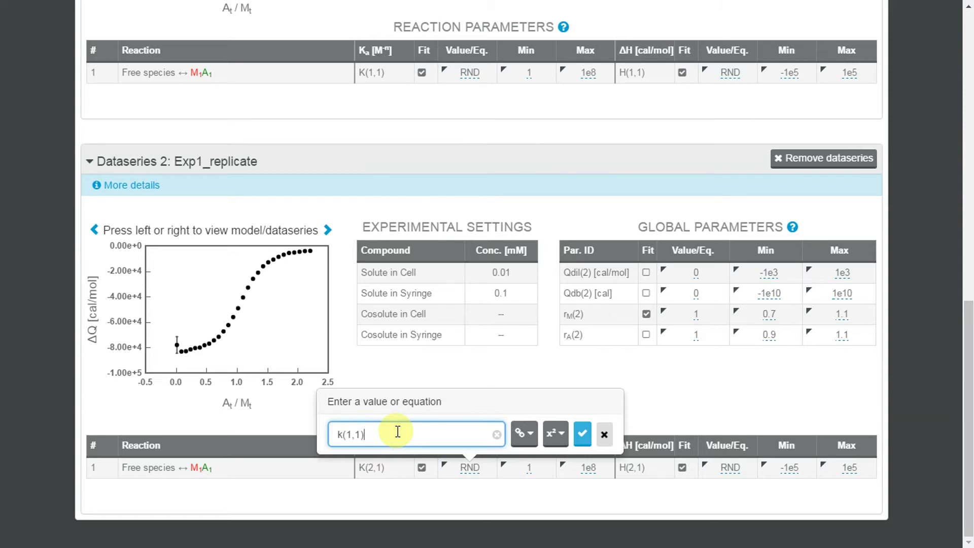
pyautogui.press('Return')
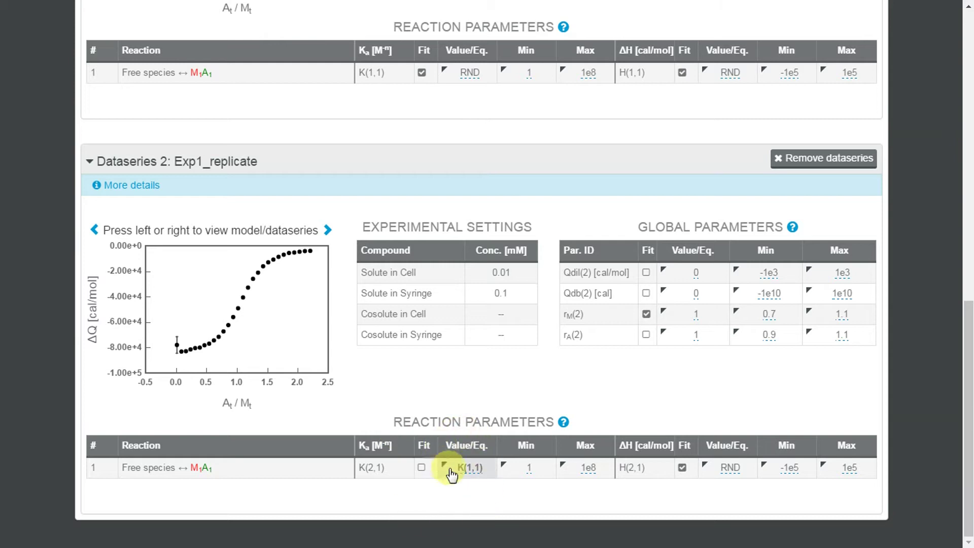
# Step: Link the Exp1_replicate enthalpy H(2,1) to Exp1 by setting its value/equation to H(1,1)
pyautogui.scroll(3, 467, 482)
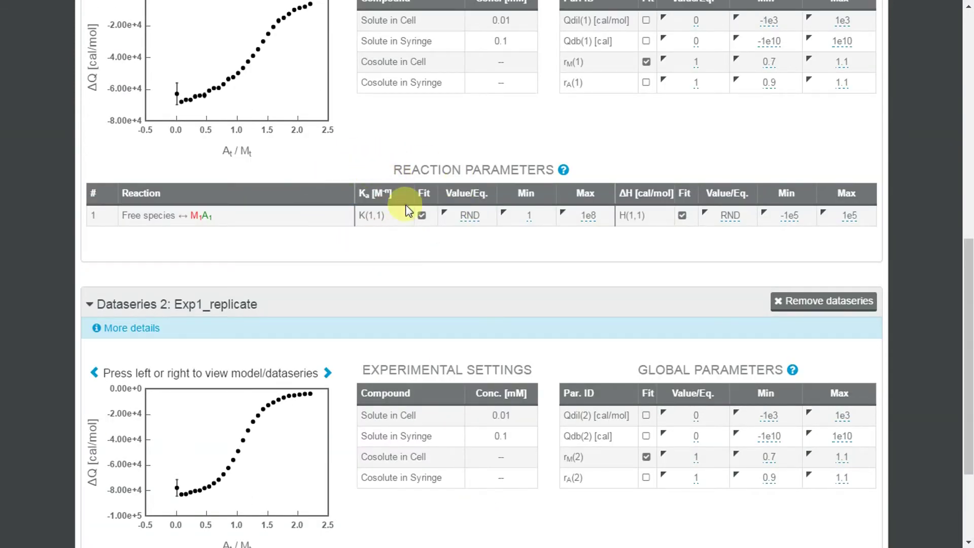
pyautogui.scroll(-3, 472, 286)
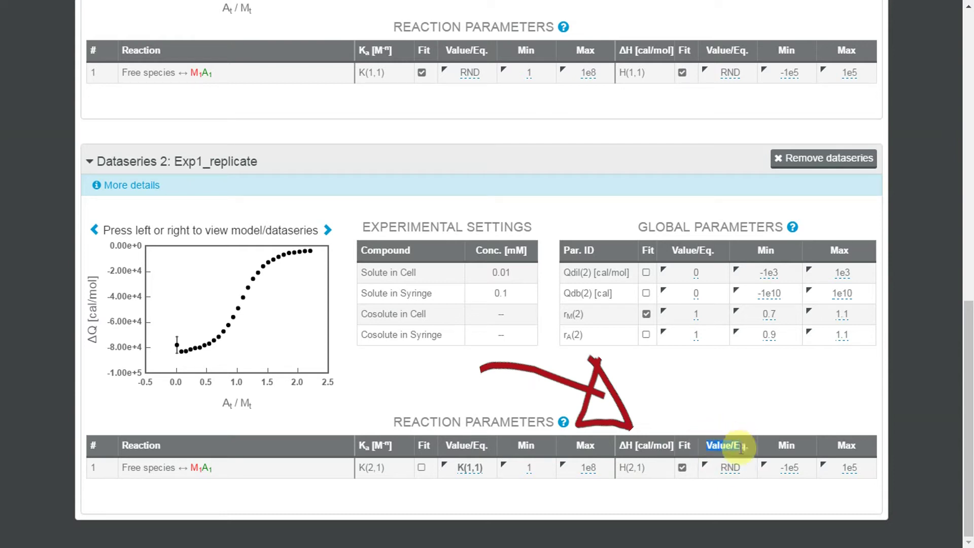
pyautogui.click(731, 468)
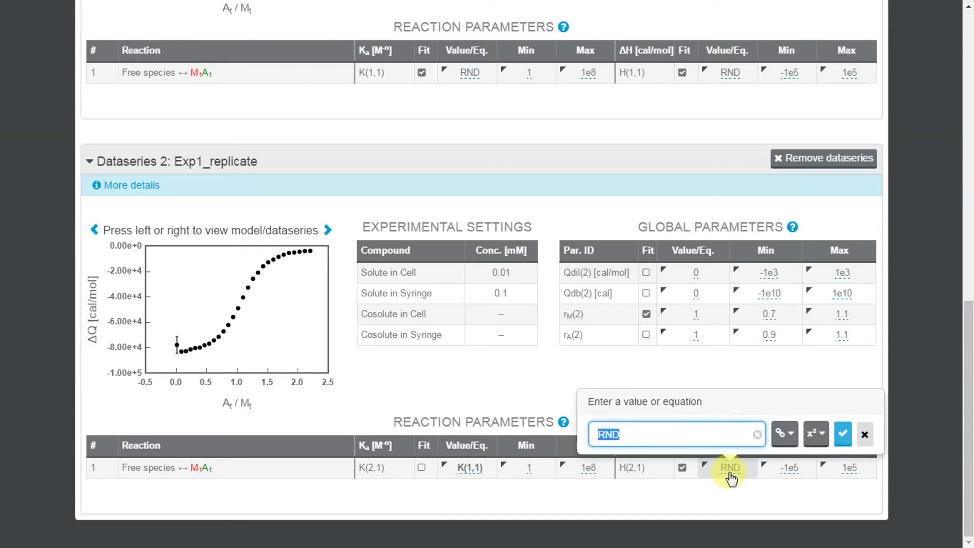
pyautogui.press('BackSpace')
pyautogui.write('h(1,1')
pyautogui.press('Return')
pyautogui.press('Return')
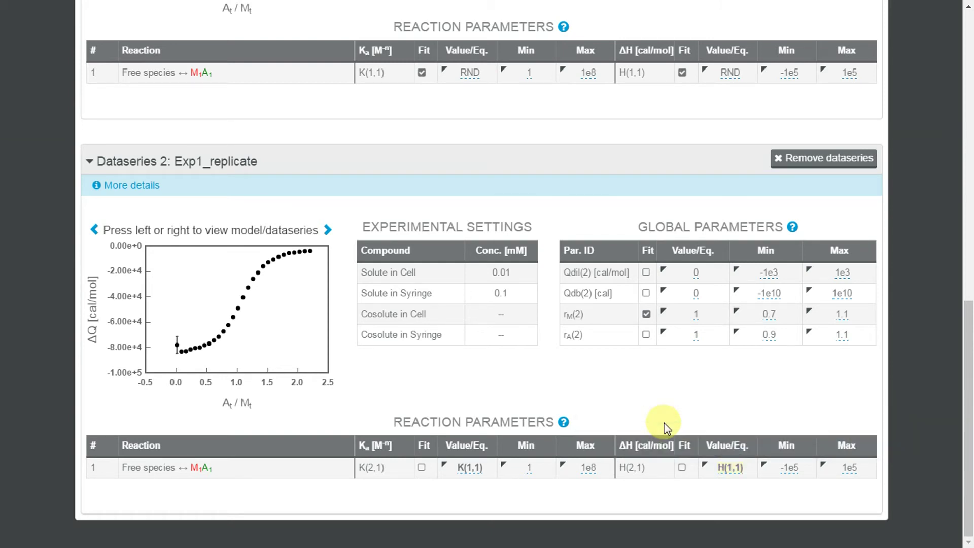
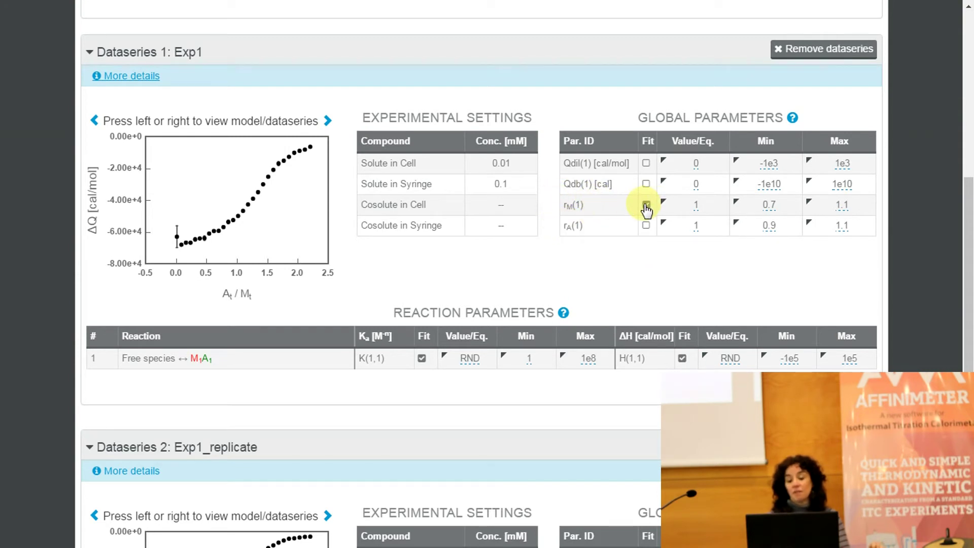
# Step: Enter 1 as the value of the rM(1) global parameter in the Exp1 dataseries
pyautogui.click(694, 205)
pyautogui.write('1')
pyautogui.click(808, 171)
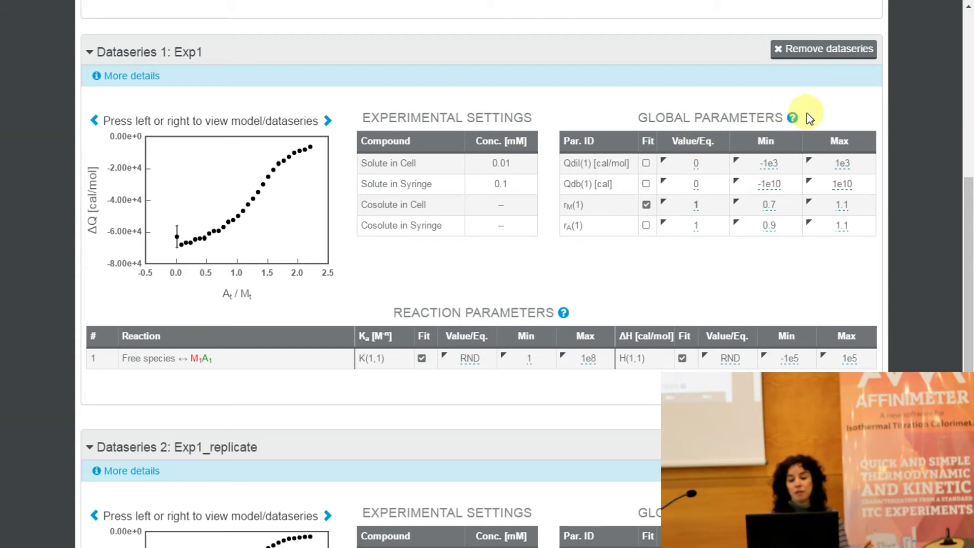
# Step: Open the help on Exp1's global parameters, read the Qdil description and close the help again
pyautogui.click(790, 119)
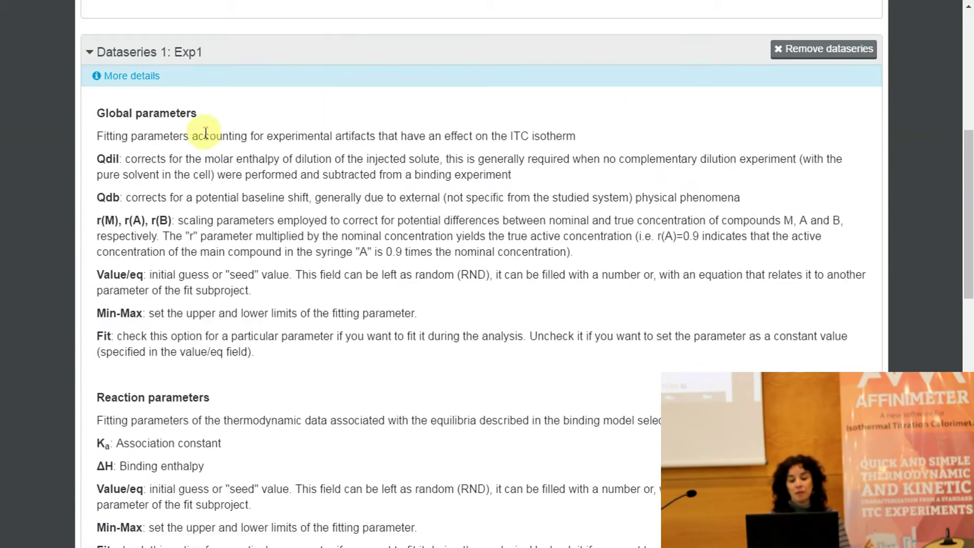
pyautogui.moveTo(100, 158); pyautogui.dragTo(532, 173)
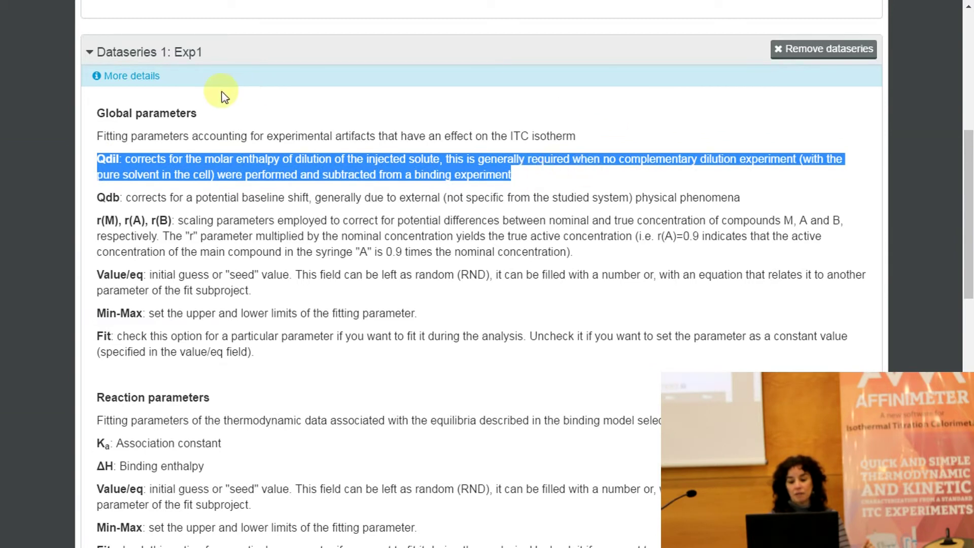
pyautogui.click(141, 81)
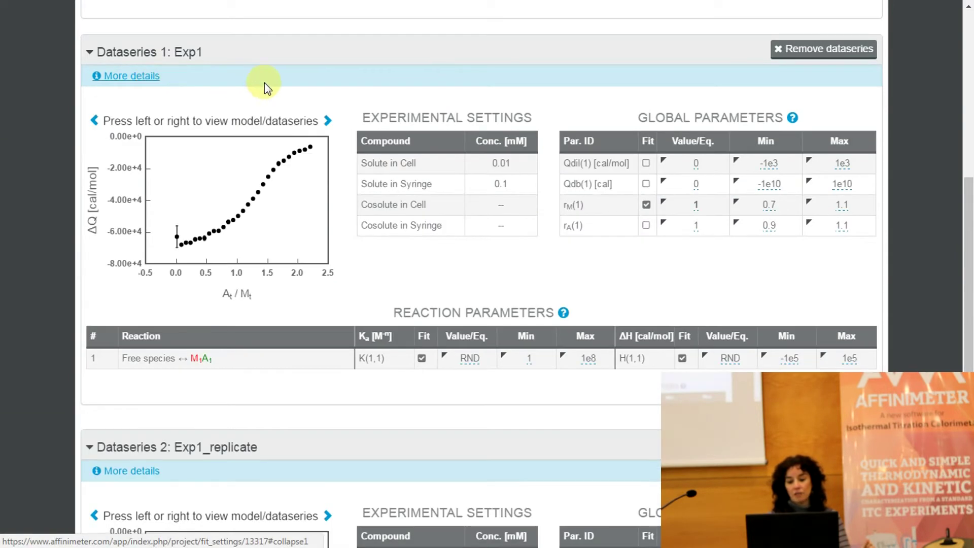
# Step: Enable fitting of the dilution heat parameters Qdil(1) in Exp1 and Qdil(2) in Exp1_replicate
pyautogui.click(646, 163)
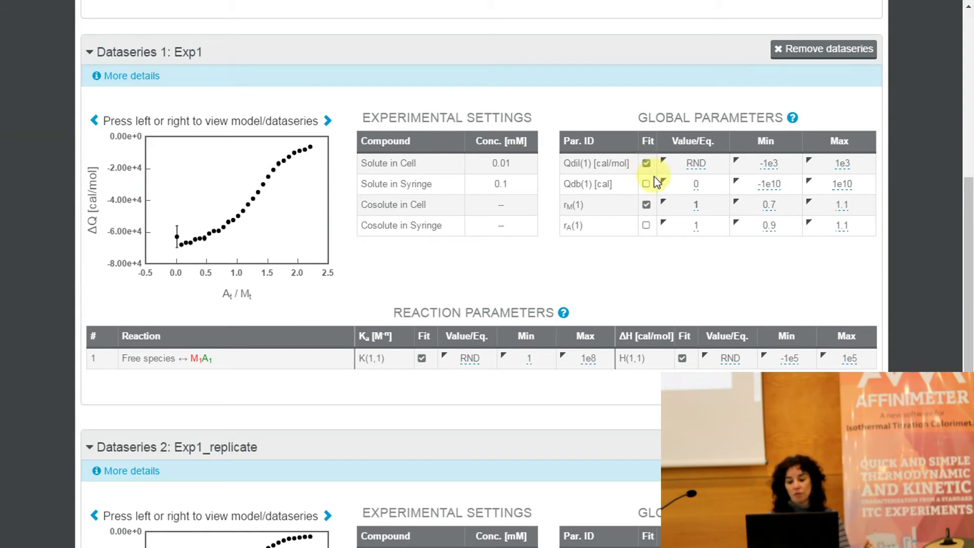
pyautogui.scroll(-1, 674, 272)
pyautogui.scroll(-3, 671, 272)
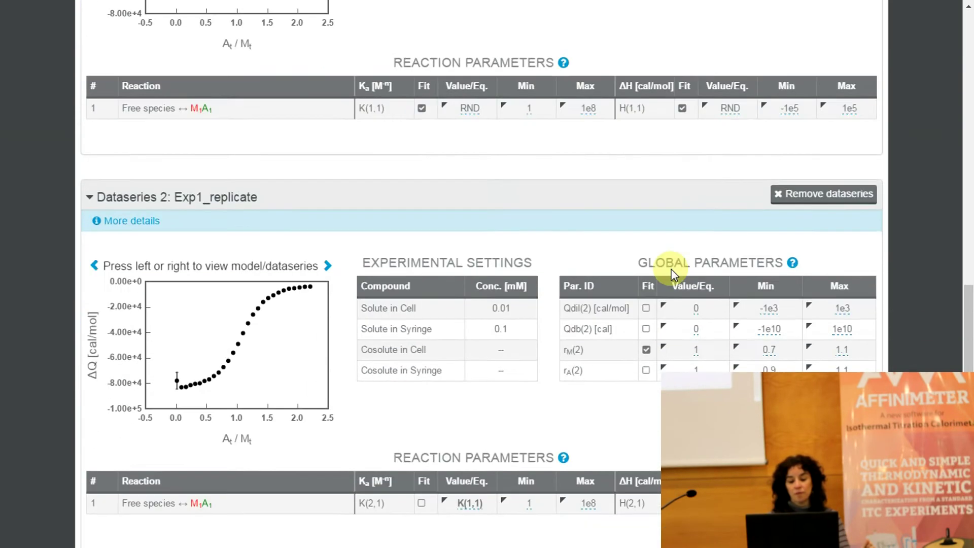
pyautogui.click(646, 273)
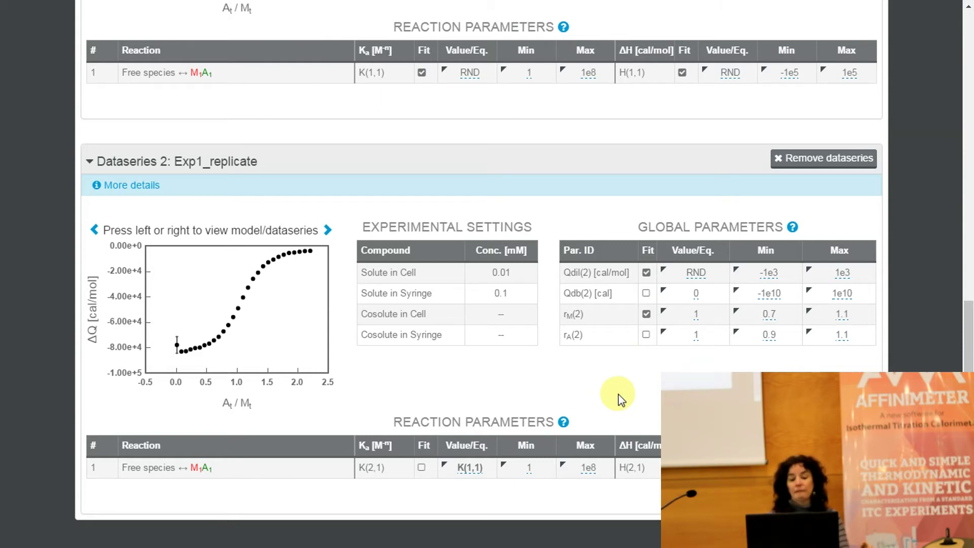
# Step: Run the globalfitting1 fit on the Exp1 and Exp1_replicate dataseries
pyautogui.scroll(2, 620, 399)
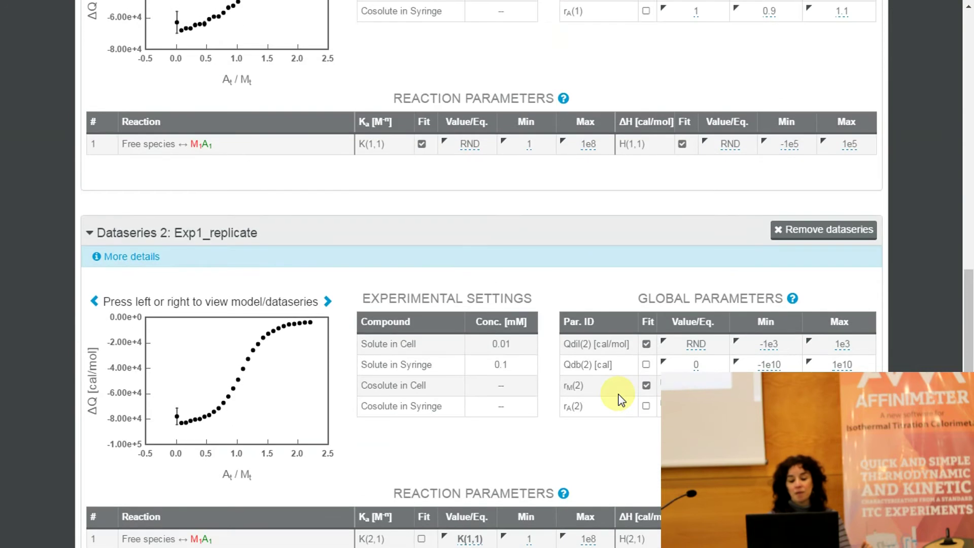
pyautogui.scroll(4, 619, 394)
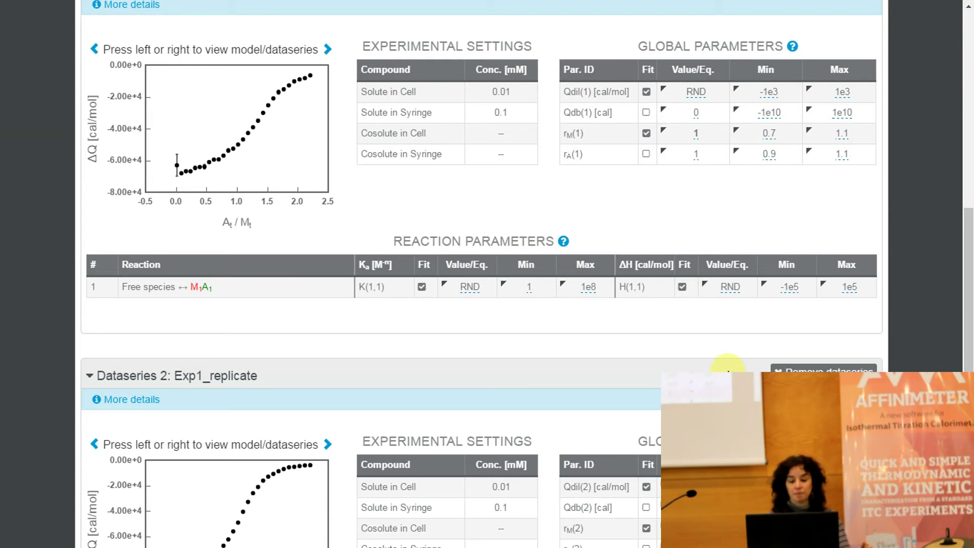
pyautogui.scroll(12, 728, 369)
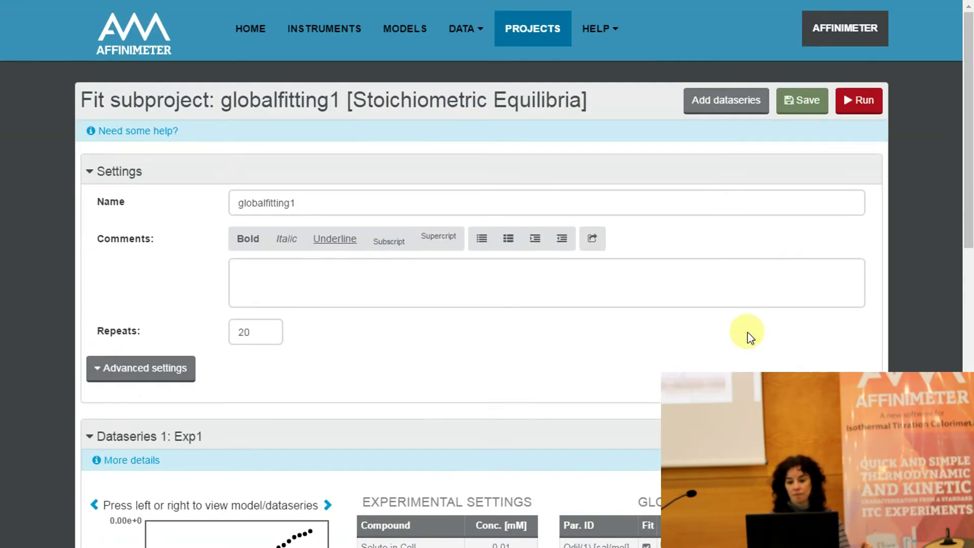
pyautogui.click(834, 171)
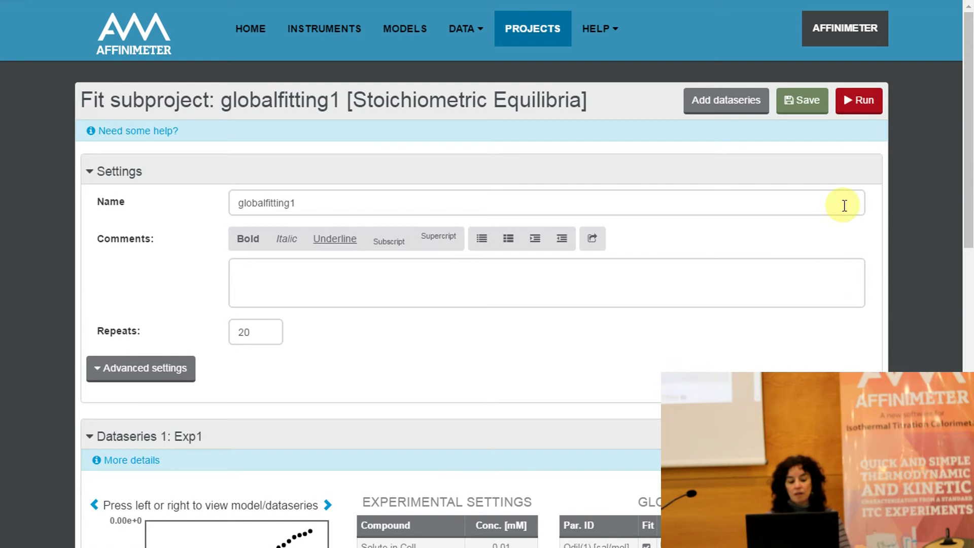
pyautogui.click(854, 106)
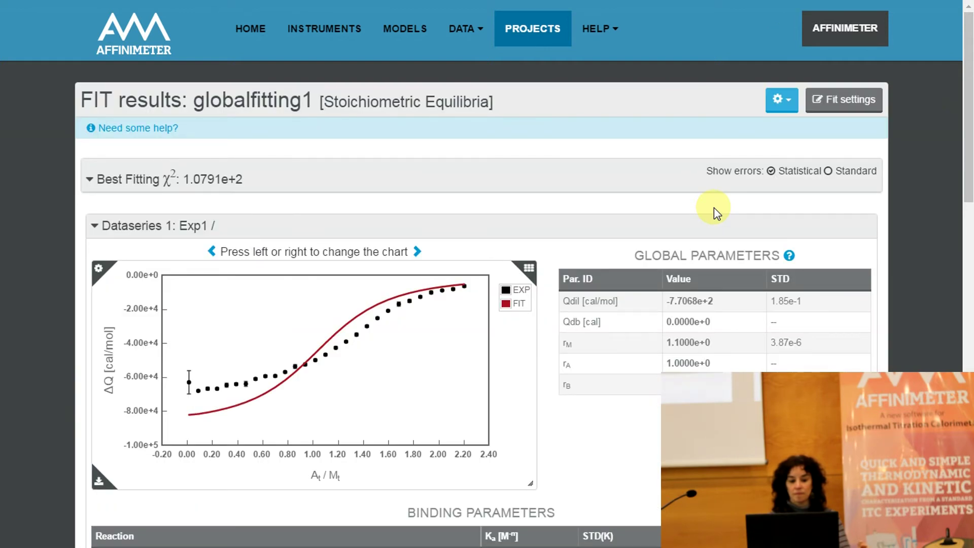
# Step: Compare the fitted curves of Exp1 and Exp1_replicate and examine the rM and rA values in Exp1's global parameters
pyautogui.scroll(-2, 714, 208)
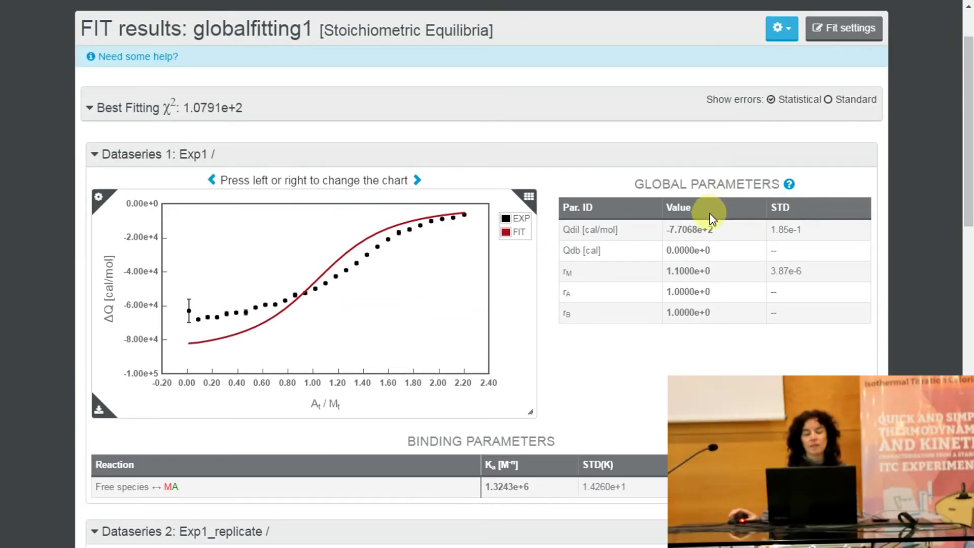
pyautogui.scroll(-3, 713, 208)
pyautogui.scroll(-9, 712, 218)
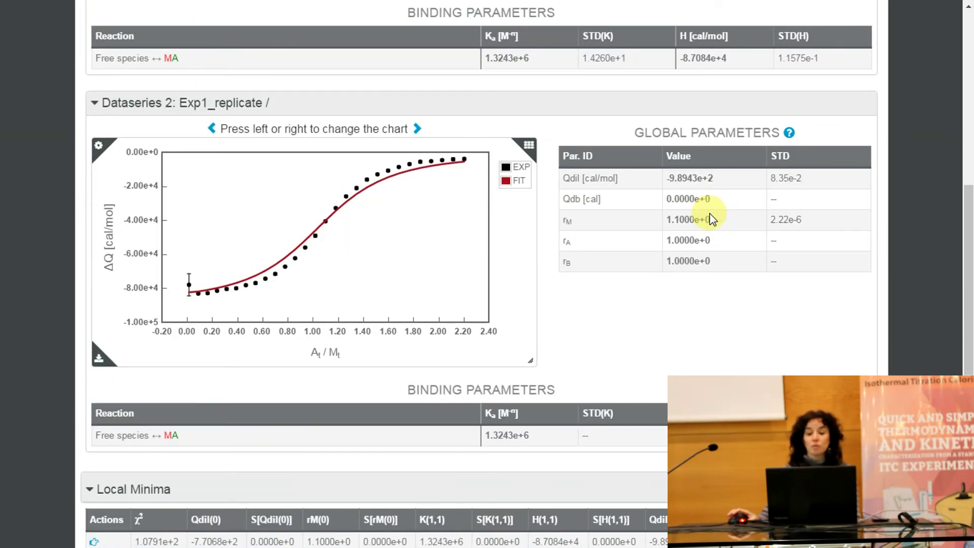
pyautogui.scroll(8, 712, 220)
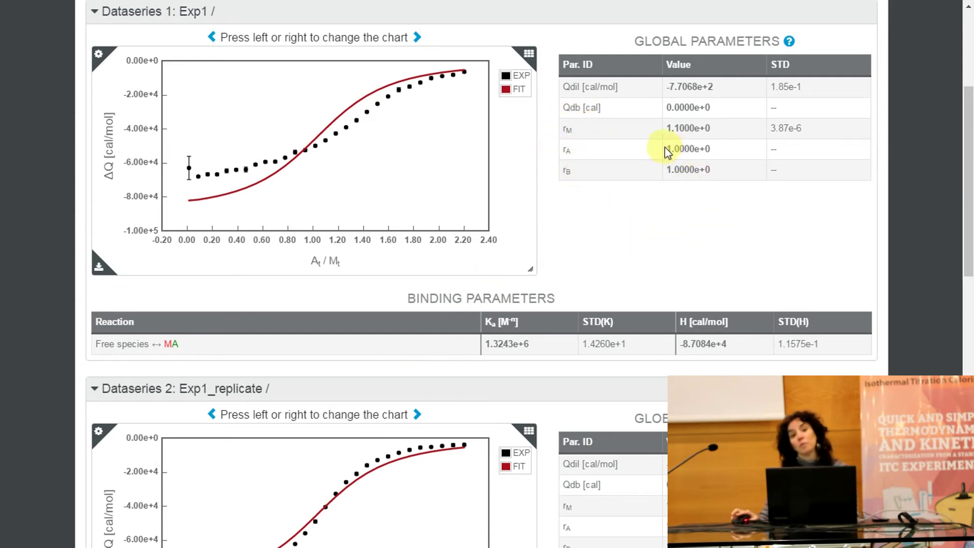
pyautogui.moveTo(666, 149); pyautogui.dragTo(689, 148)
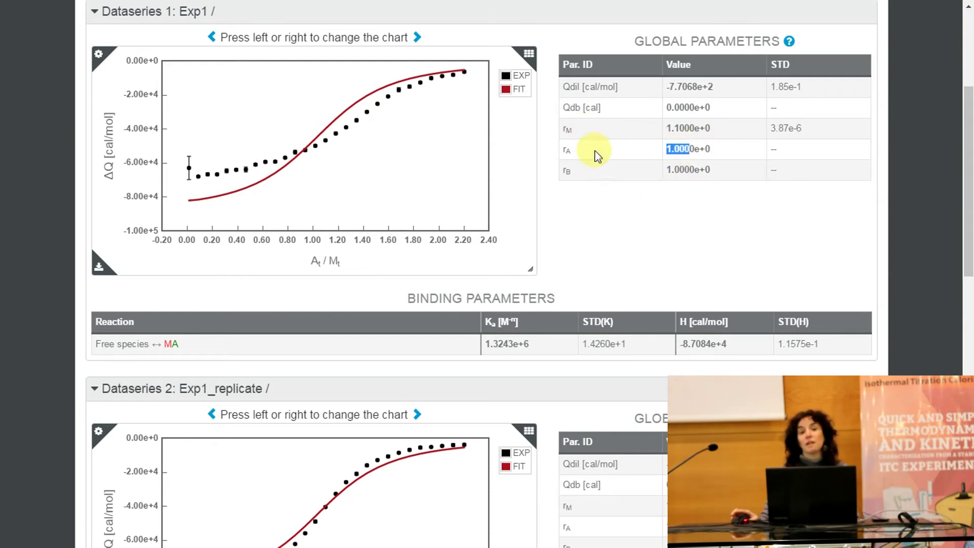
pyautogui.click(623, 221)
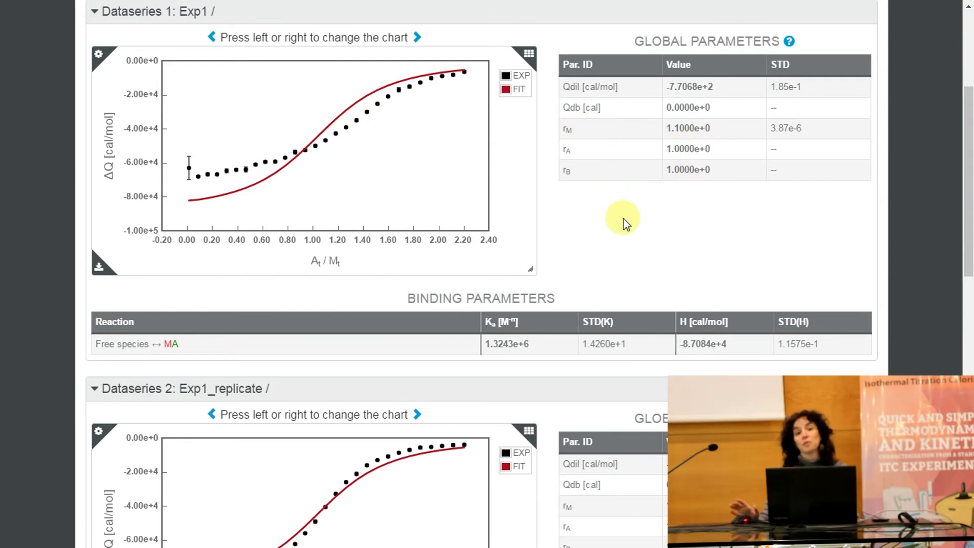
pyautogui.doubleClick(568, 130)
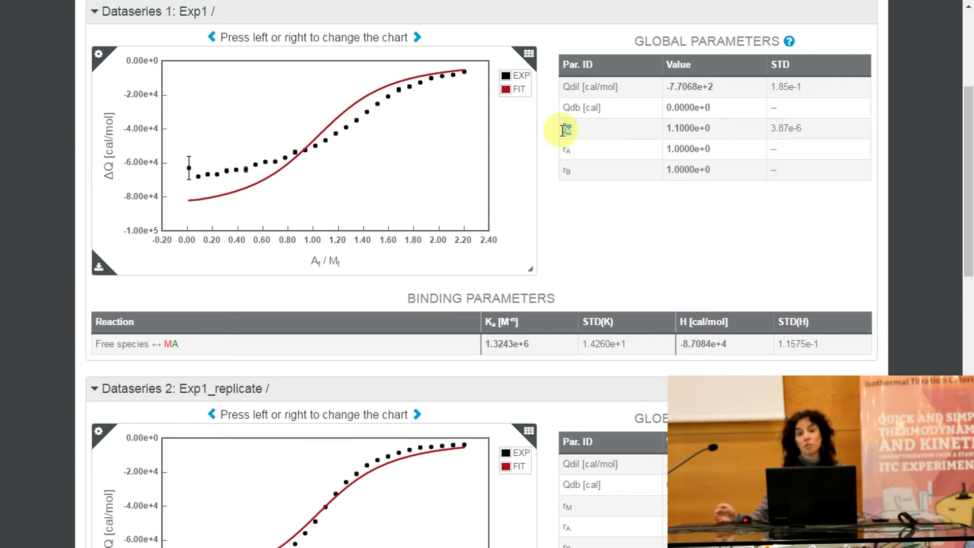
pyautogui.click(586, 189)
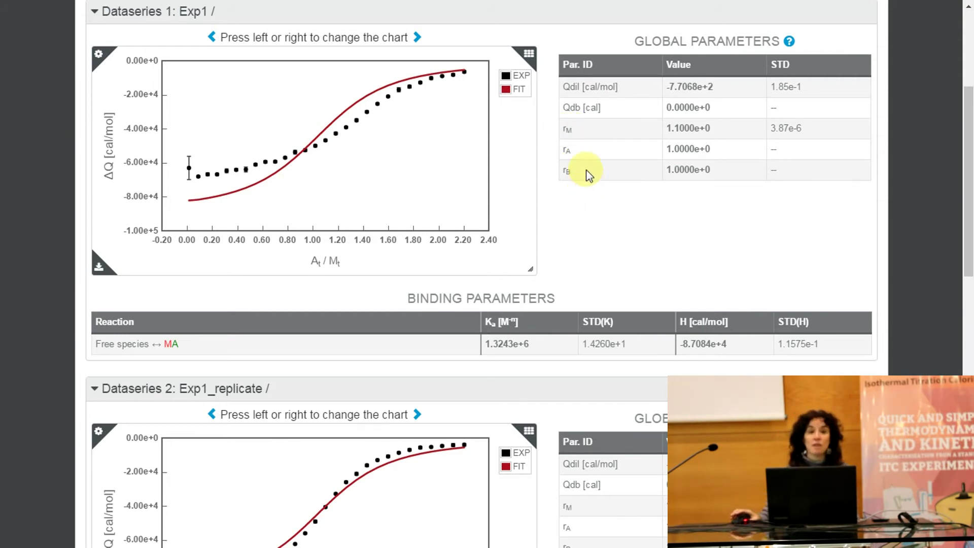
pyautogui.moveTo(665, 150); pyautogui.dragTo(724, 144)
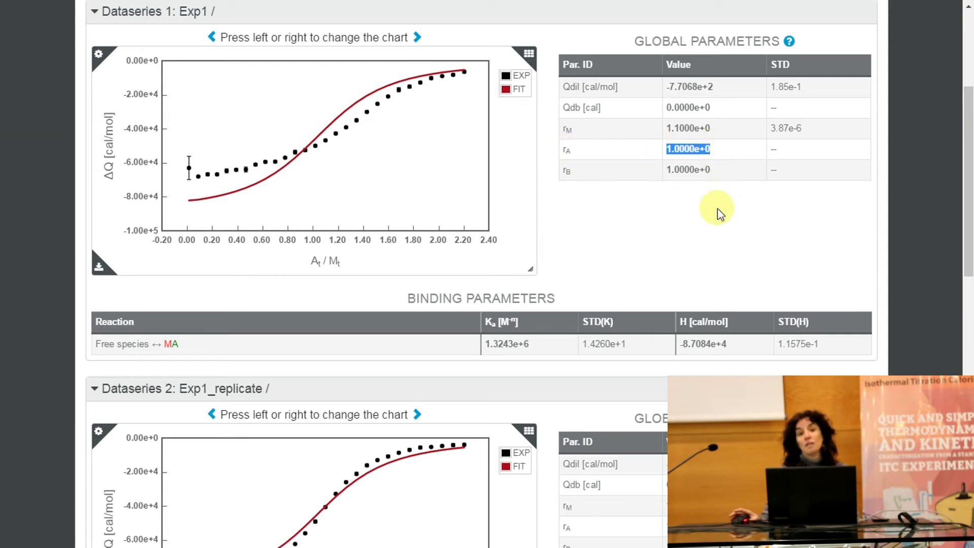
pyautogui.click(718, 239)
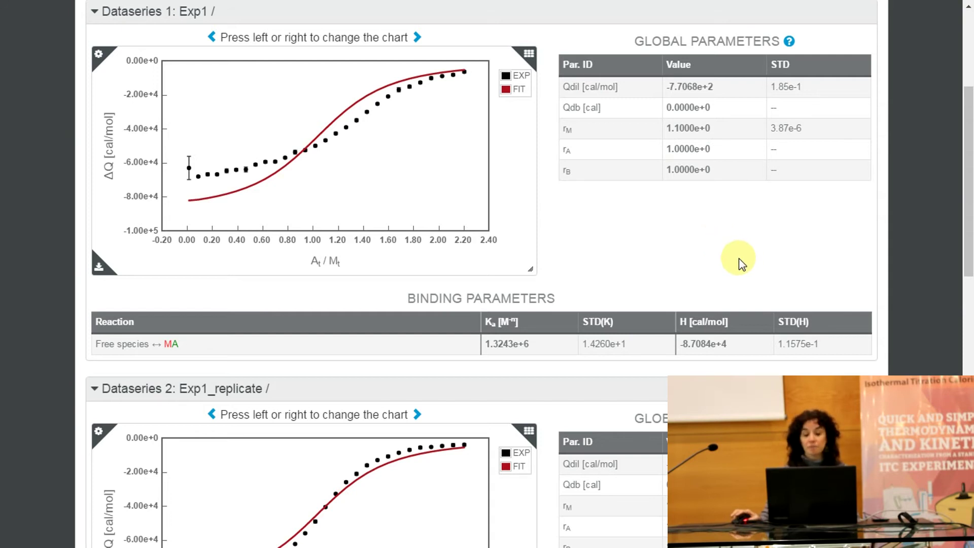
pyautogui.scroll(4, 738, 261)
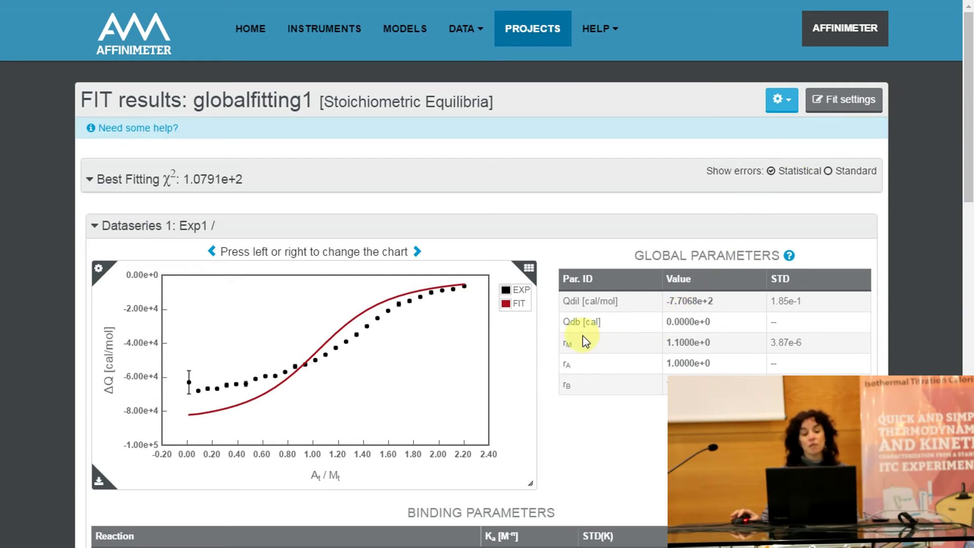
pyautogui.doubleClick(570, 366)
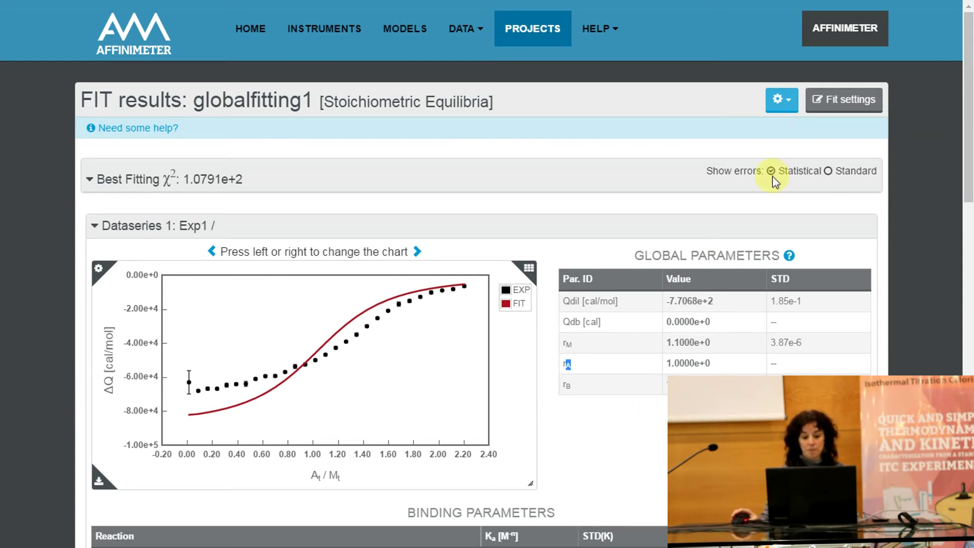
# Step: In the fit settings, make Exp1 fit rA(1) instead of rM(1) and set the minimum of rA(1) to 0.5
pyautogui.click(833, 115)
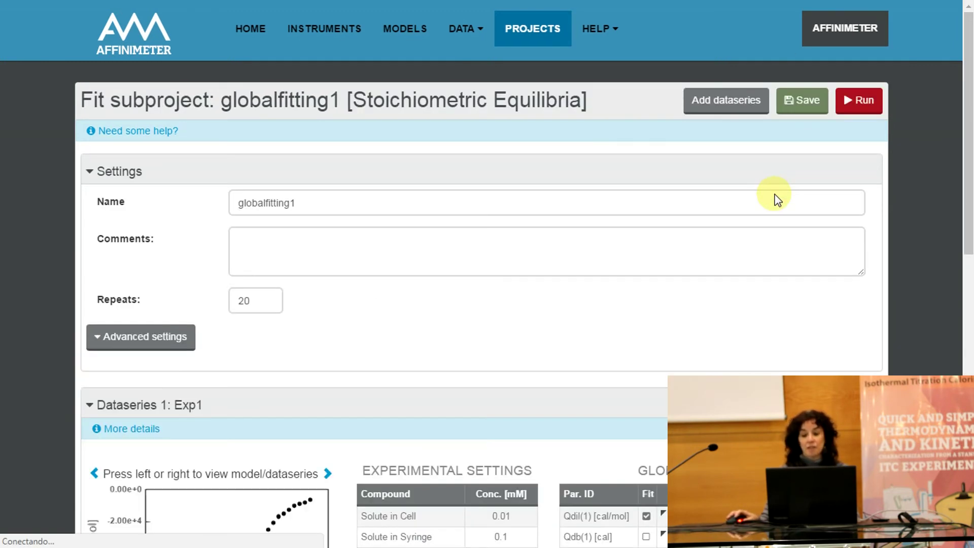
pyautogui.scroll(-1, 775, 198)
pyautogui.scroll(-4, 774, 204)
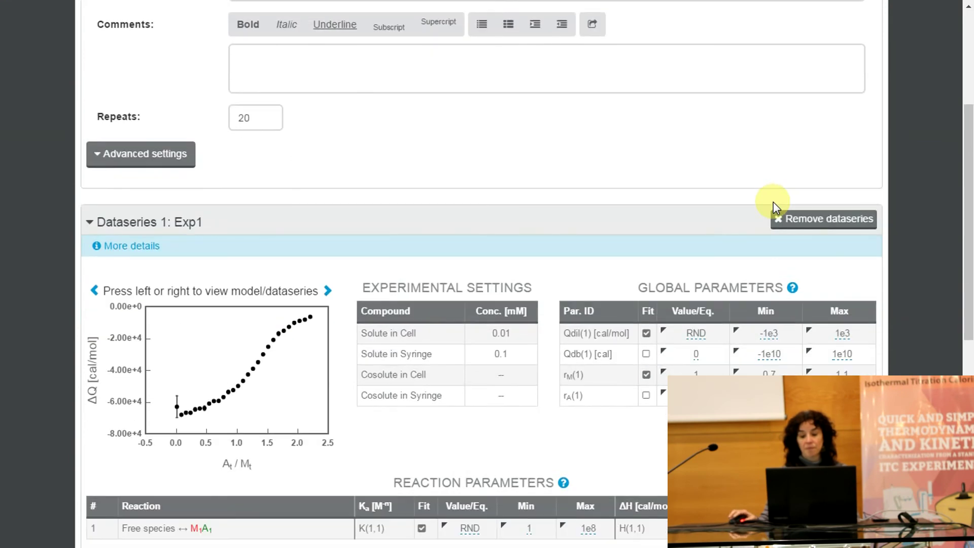
pyautogui.scroll(-1, 774, 208)
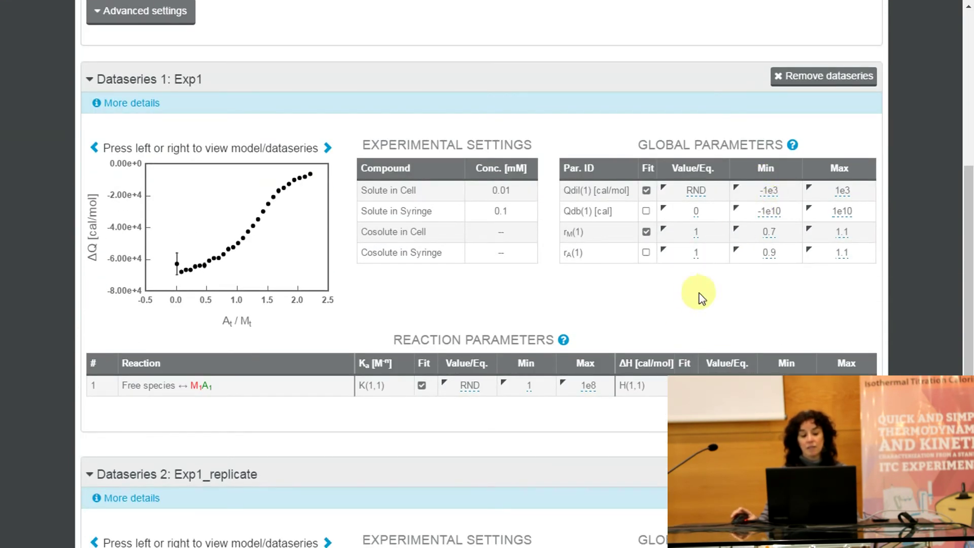
pyautogui.click(645, 232)
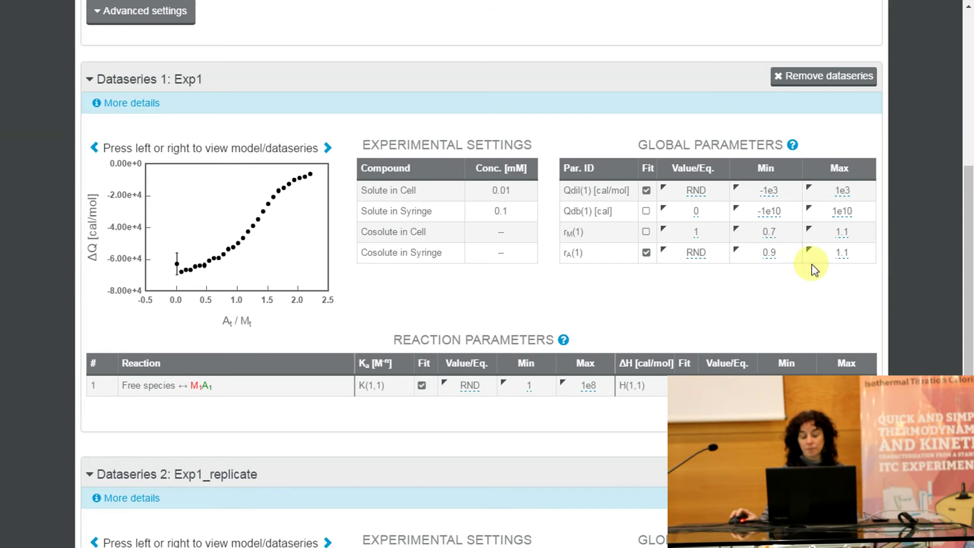
pyautogui.click(770, 253)
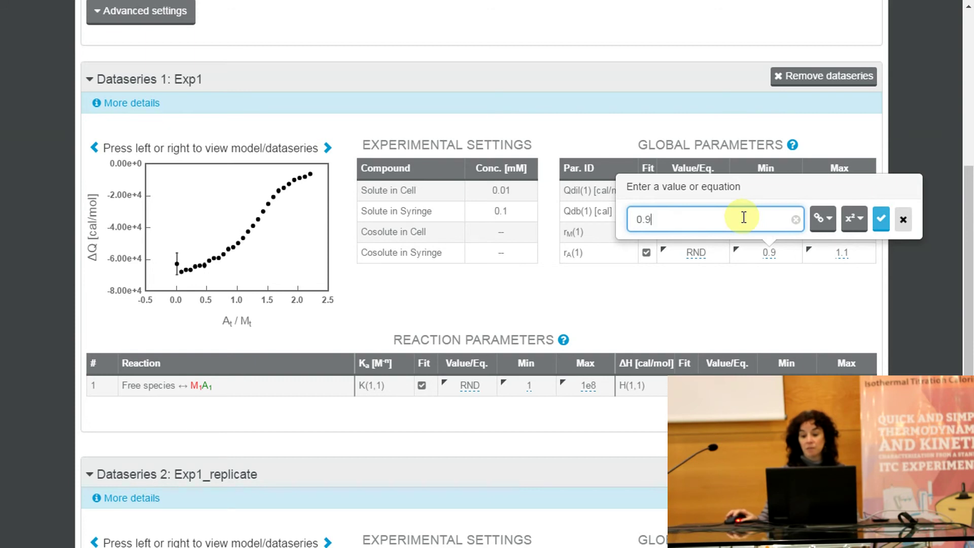
pyautogui.press('Return')
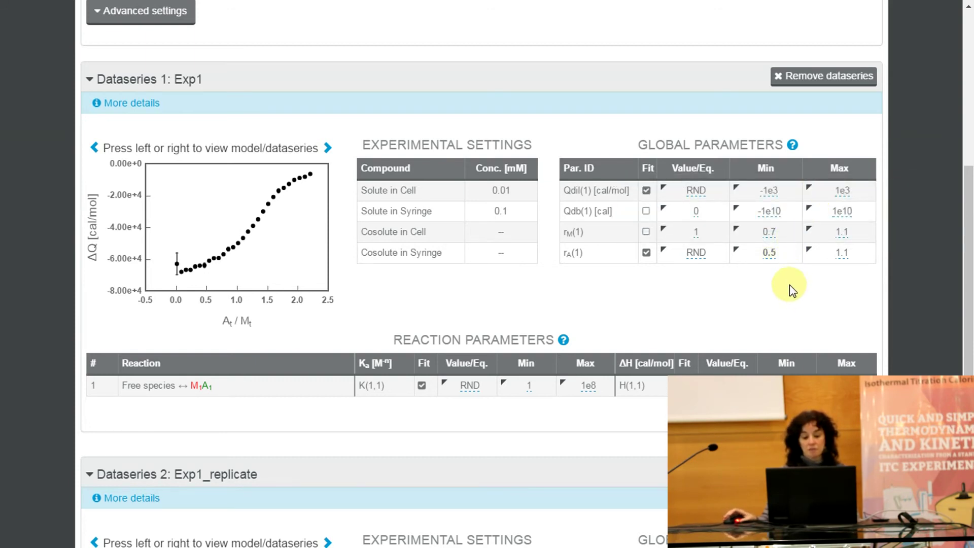
# Step: Rerun the globalfitting1 fit with the changed Exp1 correction parameters
pyautogui.scroll(7, 789, 286)
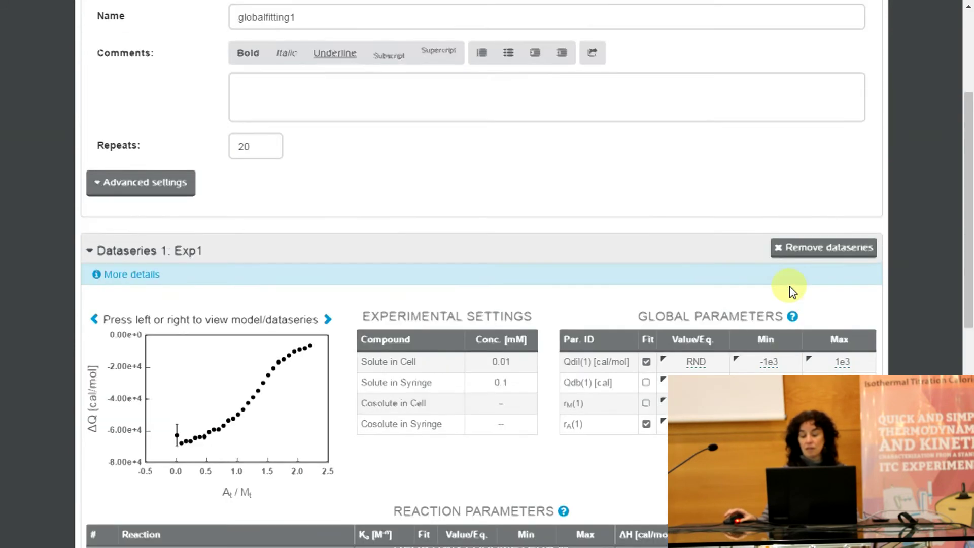
pyautogui.click(857, 27)
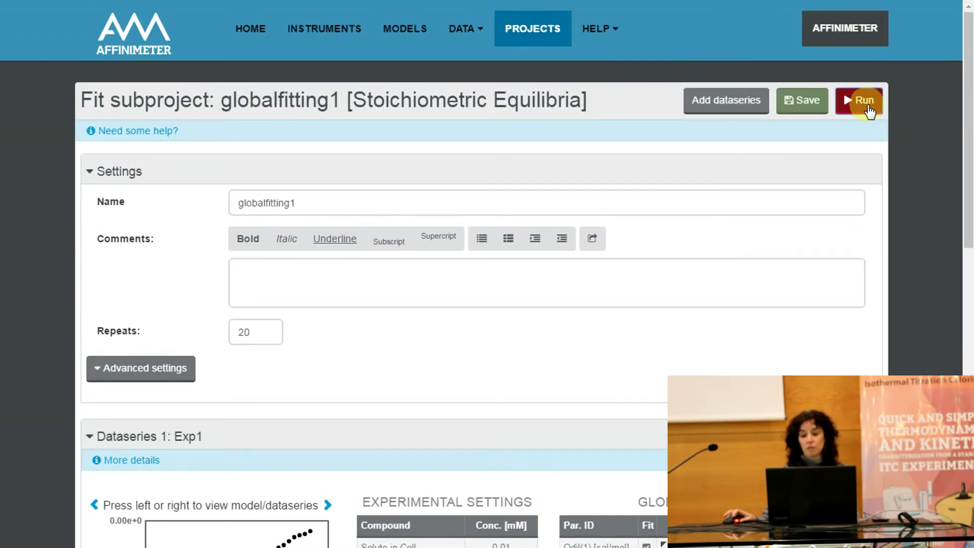
pyautogui.click(868, 111)
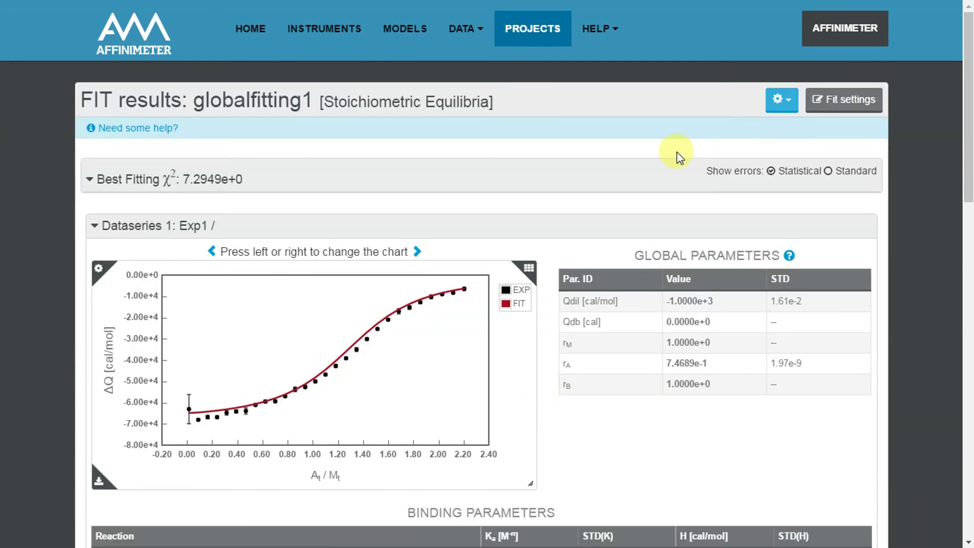
# Step: Examine the new fit curves and parameters of both dataseries, Exp1's rA value and the list of local minima
pyautogui.scroll(-1, 676, 152)
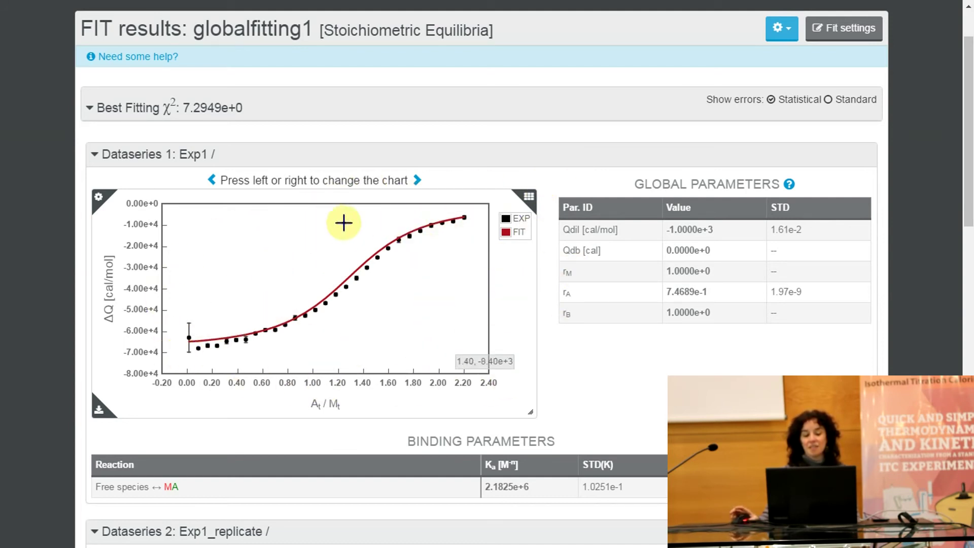
pyautogui.scroll(-3, 363, 232)
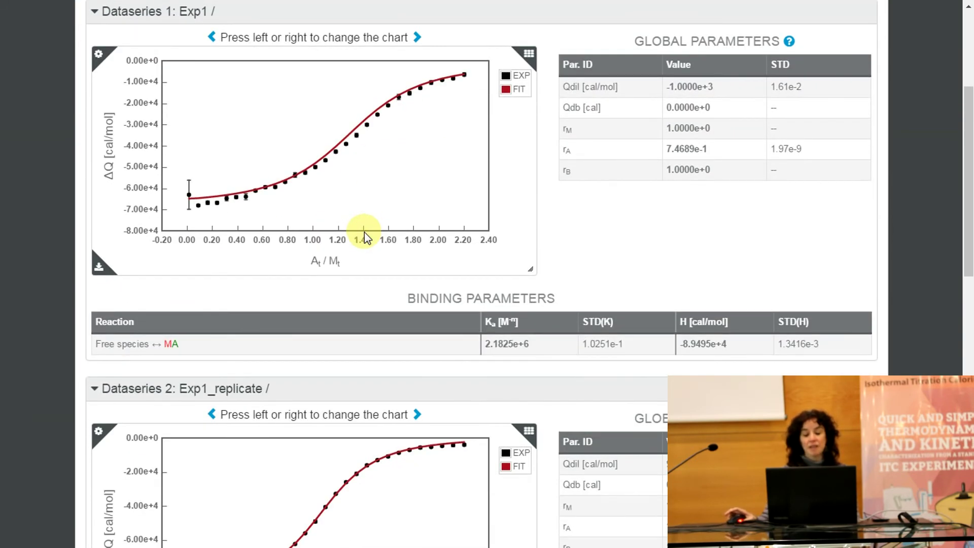
pyautogui.scroll(-2, 366, 236)
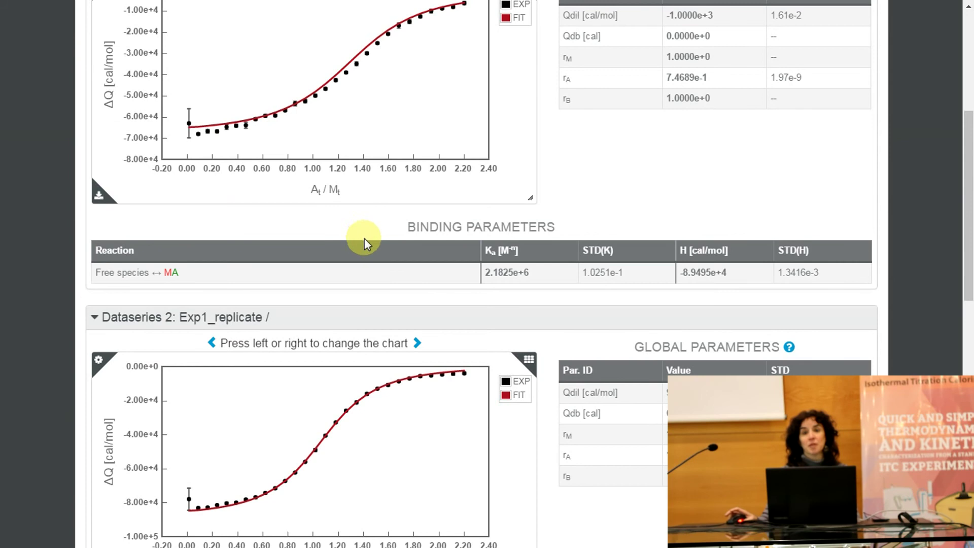
pyautogui.scroll(-4, 364, 239)
pyautogui.scroll(-2, 364, 241)
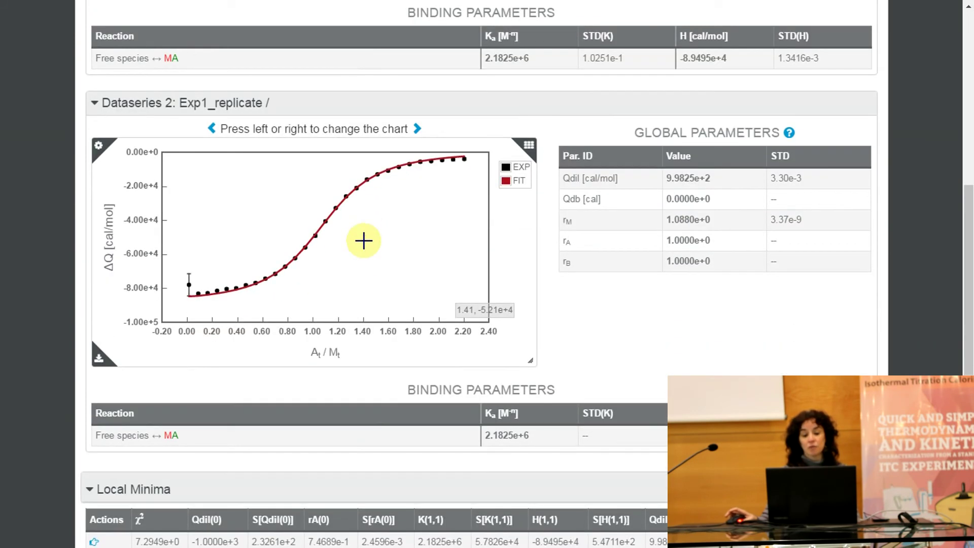
pyautogui.scroll(9, 364, 240)
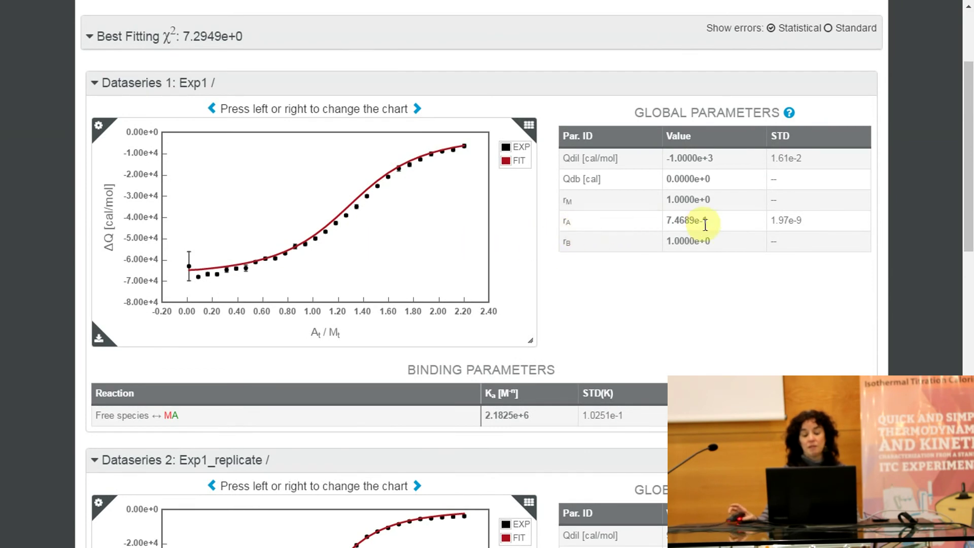
pyautogui.moveTo(725, 225); pyautogui.dragTo(666, 221)
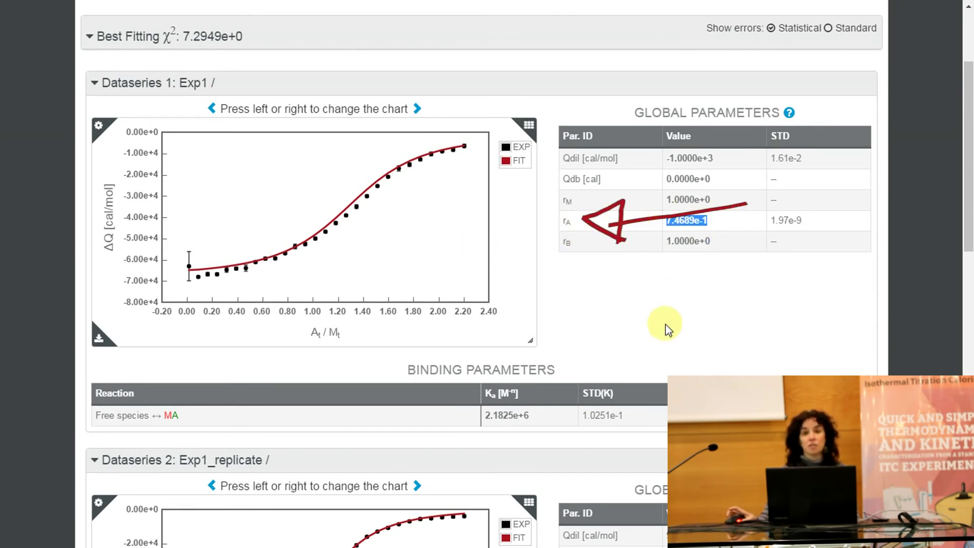
pyautogui.click(562, 221)
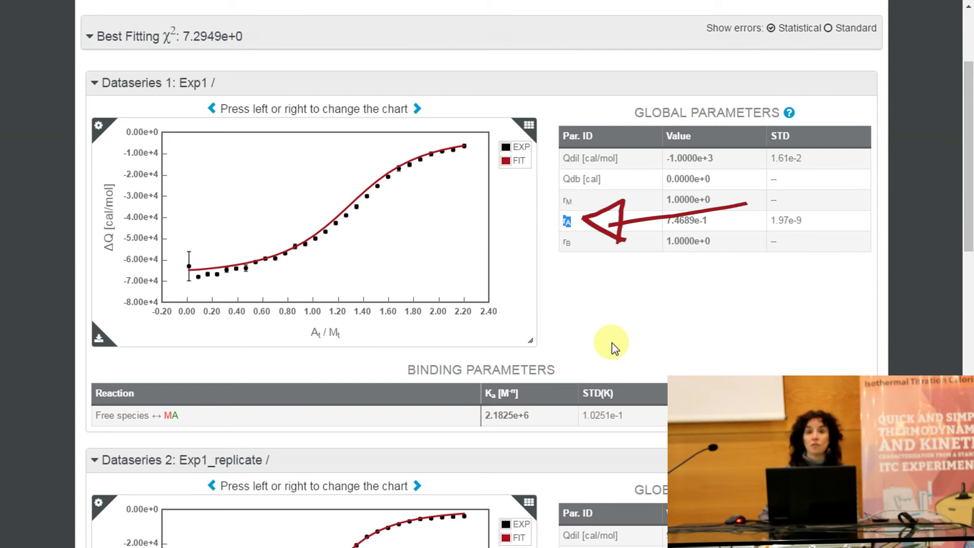
pyautogui.scroll(3, 720, 296)
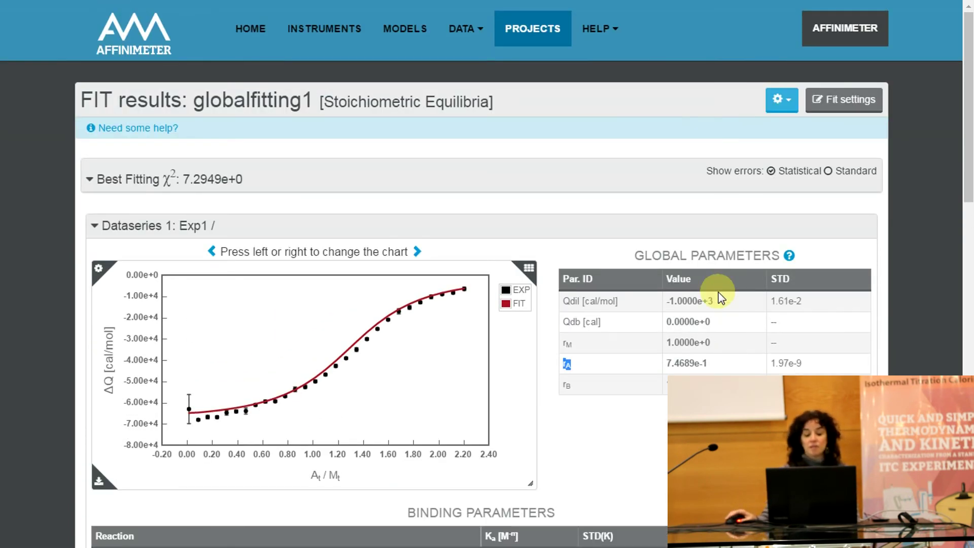
pyautogui.scroll(-6, 720, 298)
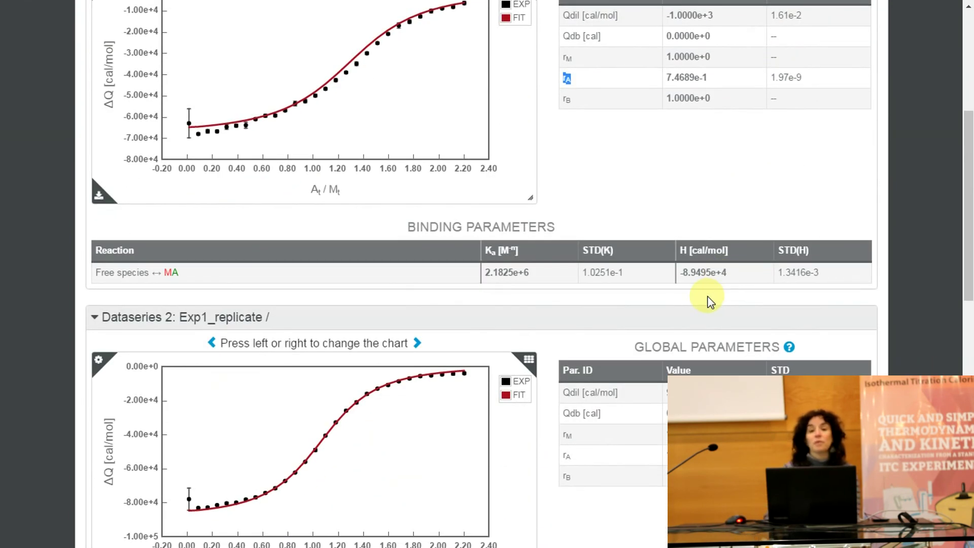
pyautogui.scroll(-9, 709, 301)
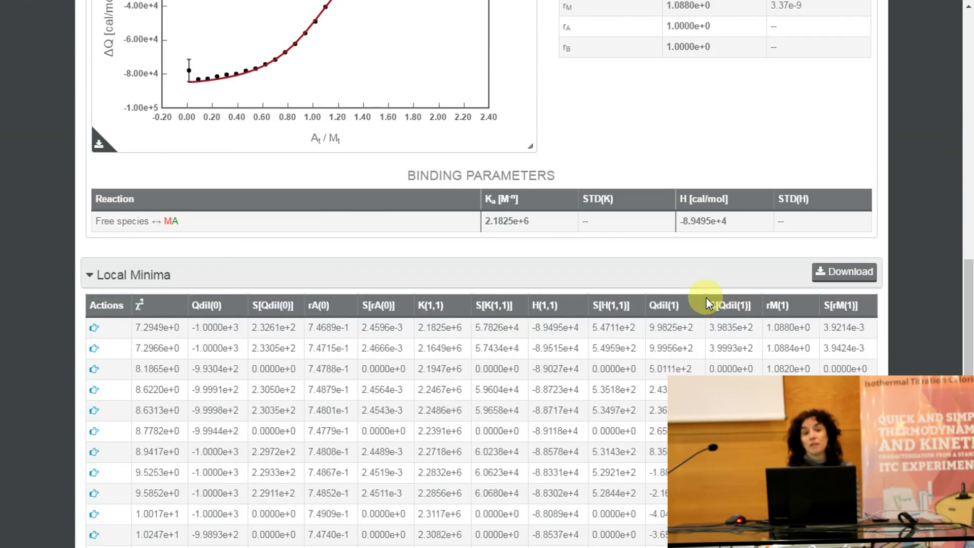
# Step: Switch the charts of Exp1 and Exp1_replicate to the Species view and compare their MA concentration curves
pyautogui.scroll(-2, 706, 298)
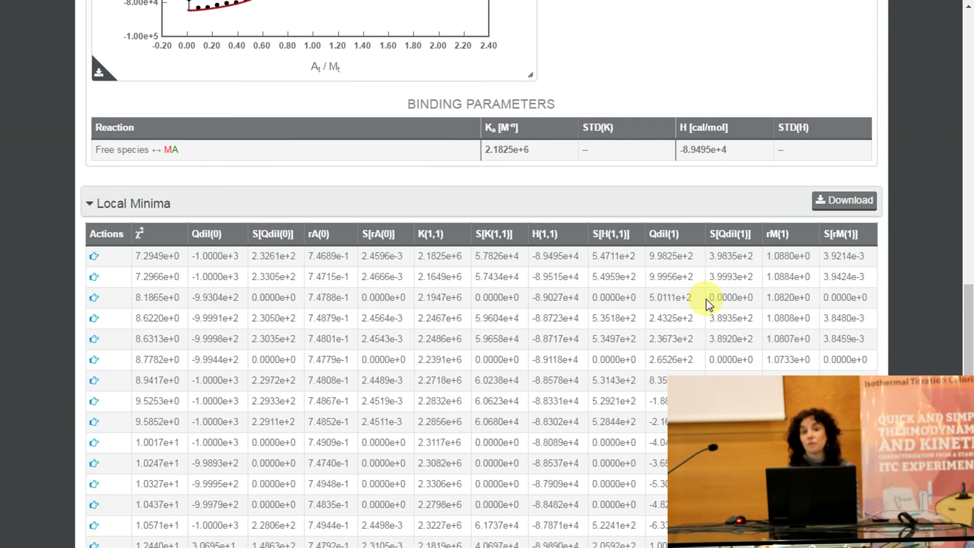
pyautogui.scroll(12, 709, 305)
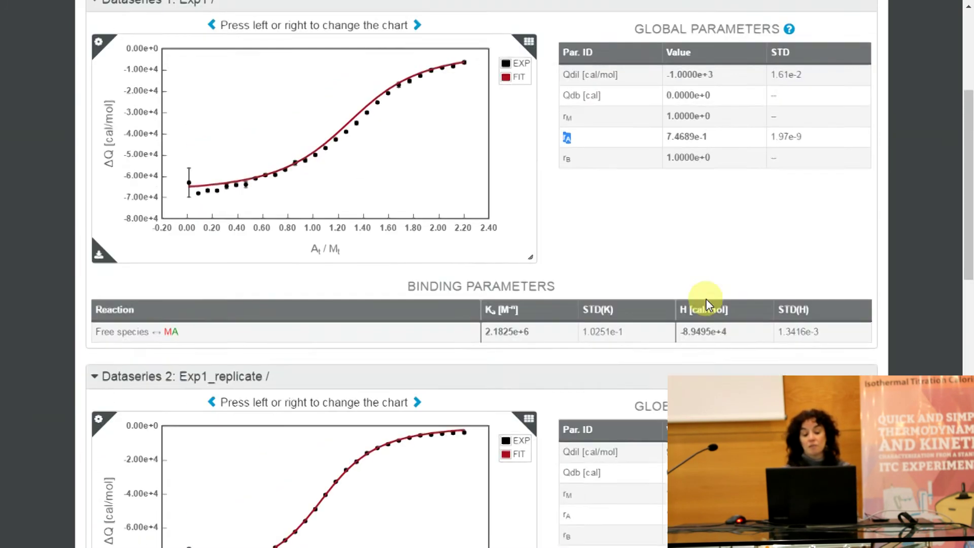
pyautogui.scroll(5, 440, 201)
pyautogui.click(415, 252)
pyautogui.scroll(-5, 412, 252)
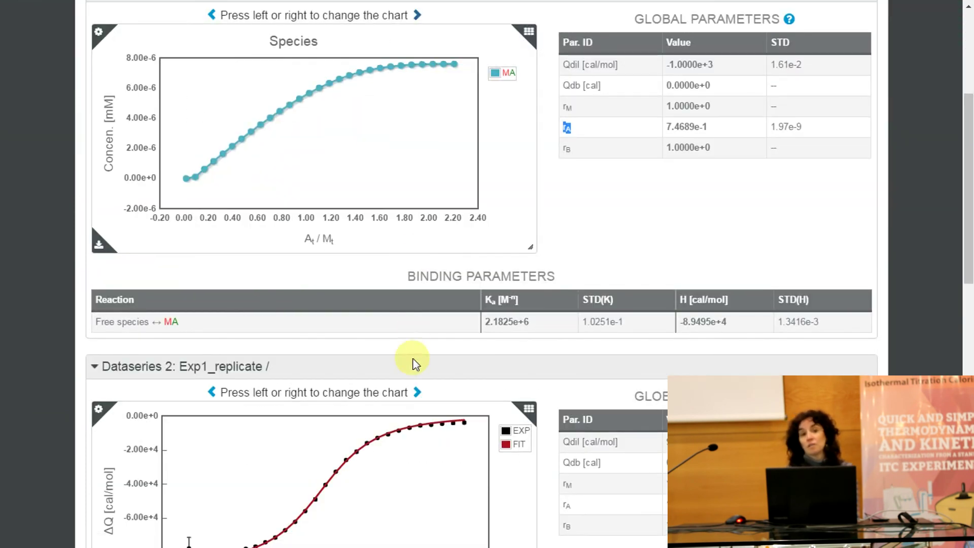
pyautogui.click(417, 394)
pyautogui.scroll(-8, 434, 381)
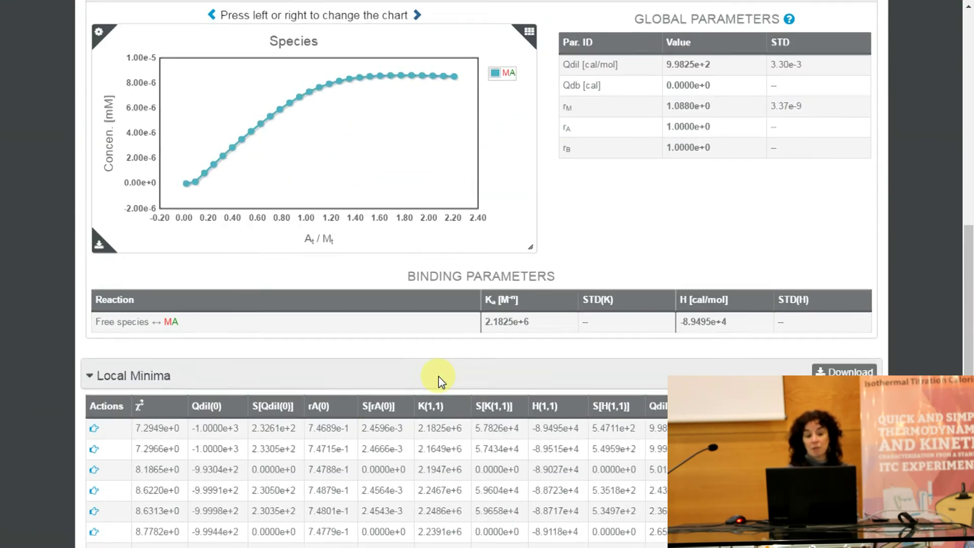
pyautogui.scroll(3, 438, 376)
pyautogui.scroll(6, 439, 376)
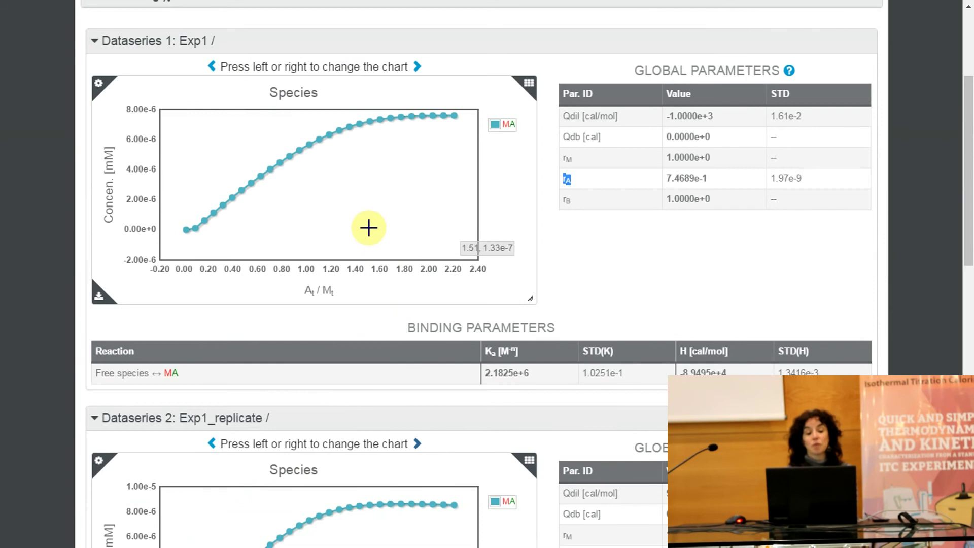
# Step: Return the charts of both dataseries to the experimental and fitted ΔQ curves
pyautogui.click(416, 67)
pyautogui.scroll(-1, 409, 126)
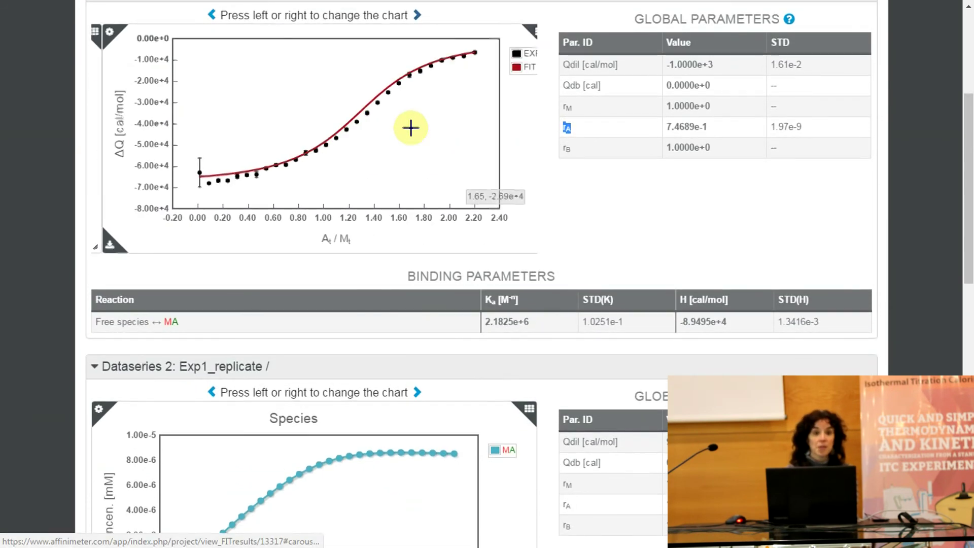
pyautogui.click(417, 392)
pyautogui.scroll(-8, 432, 380)
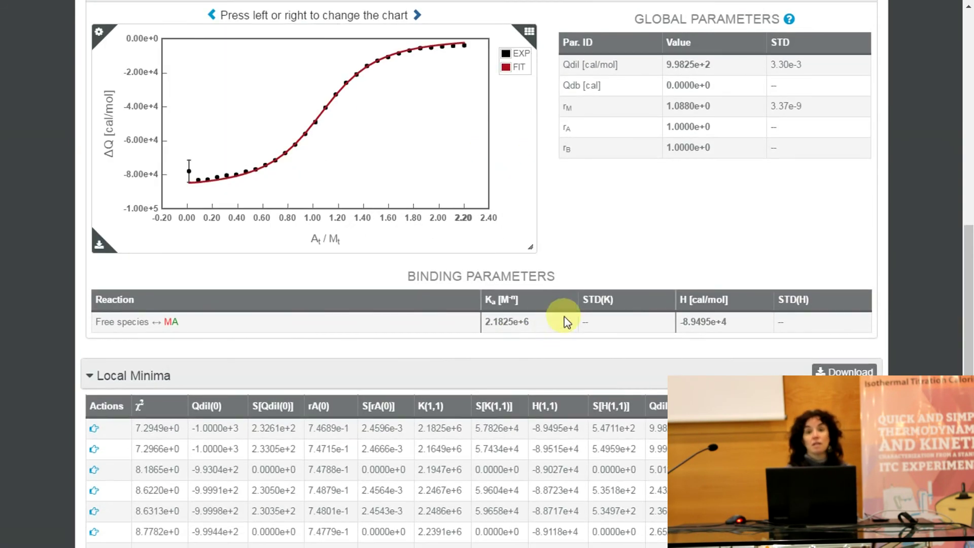
# Step: Compare how well the fitted curves match the experimental points in Exp1 and Exp1_replicate, along with their global parameters
pyautogui.scroll(7, 655, 307)
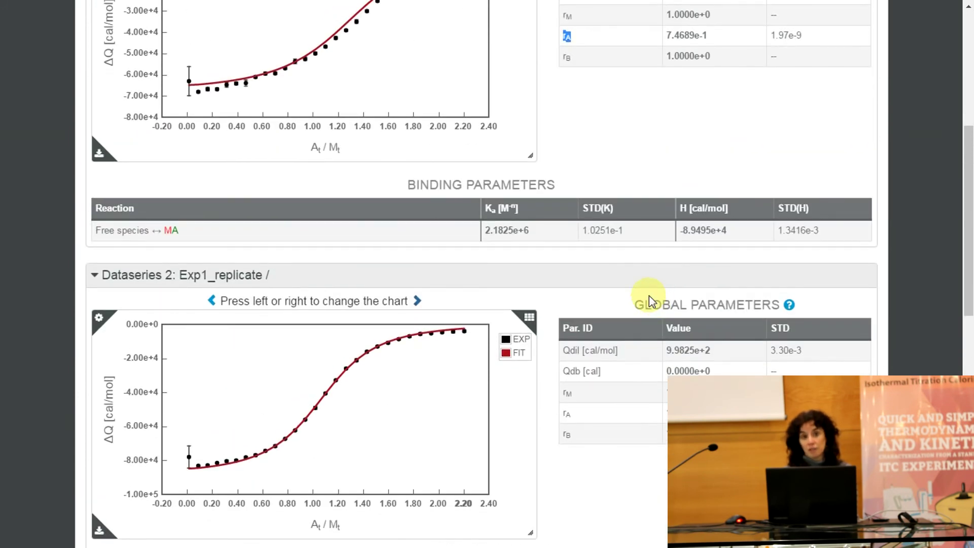
pyautogui.scroll(3, 651, 298)
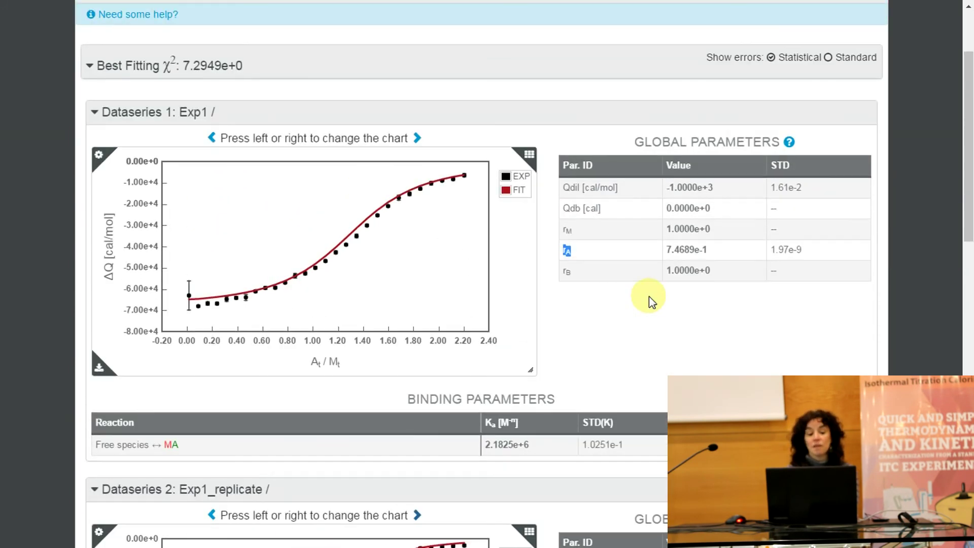
pyautogui.scroll(3, 649, 296)
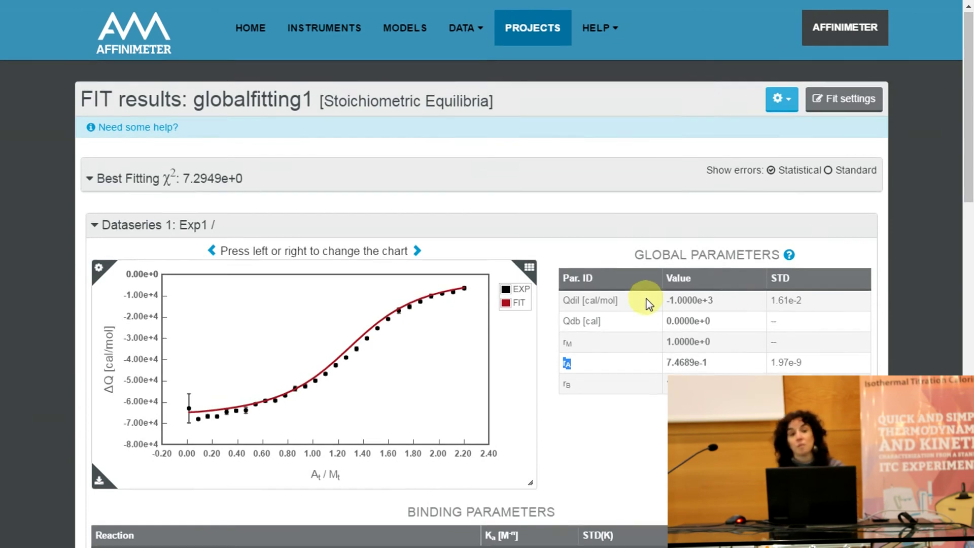
pyautogui.scroll(-3, 649, 301)
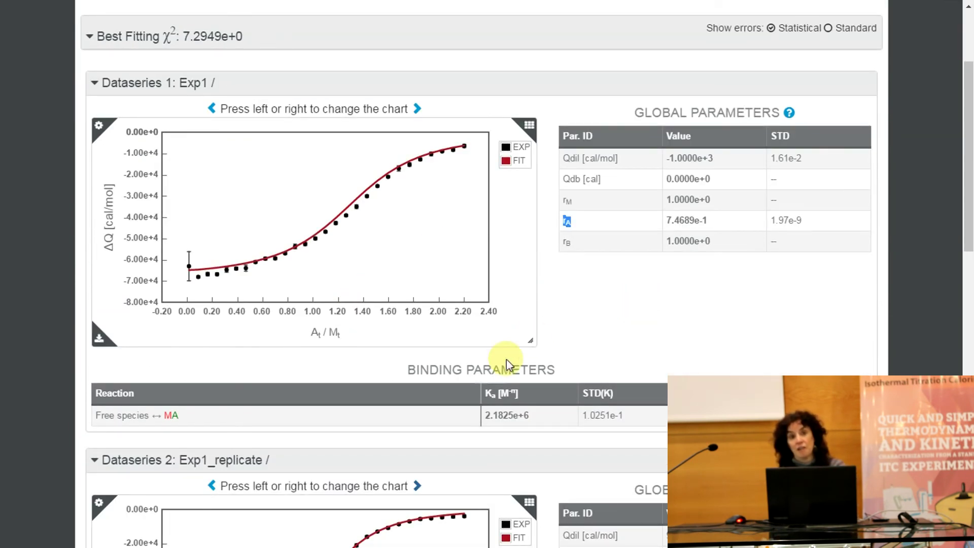
pyautogui.scroll(-6, 481, 304)
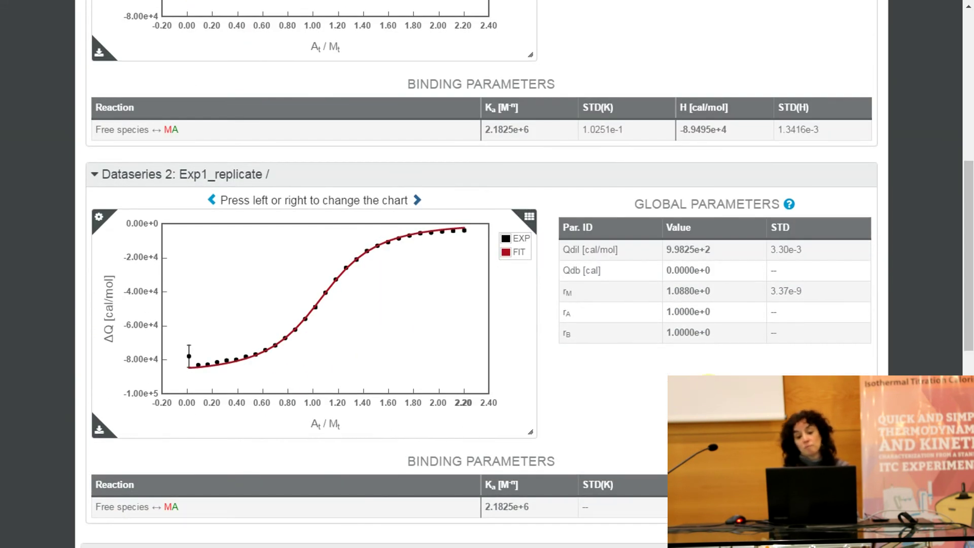
pyautogui.scroll(5, 669, 269)
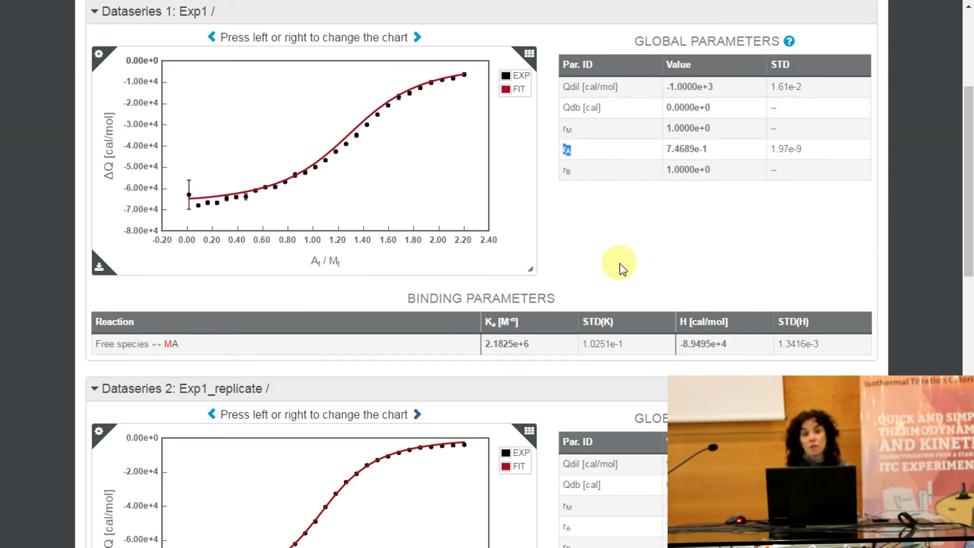
pyautogui.scroll(3, 621, 274)
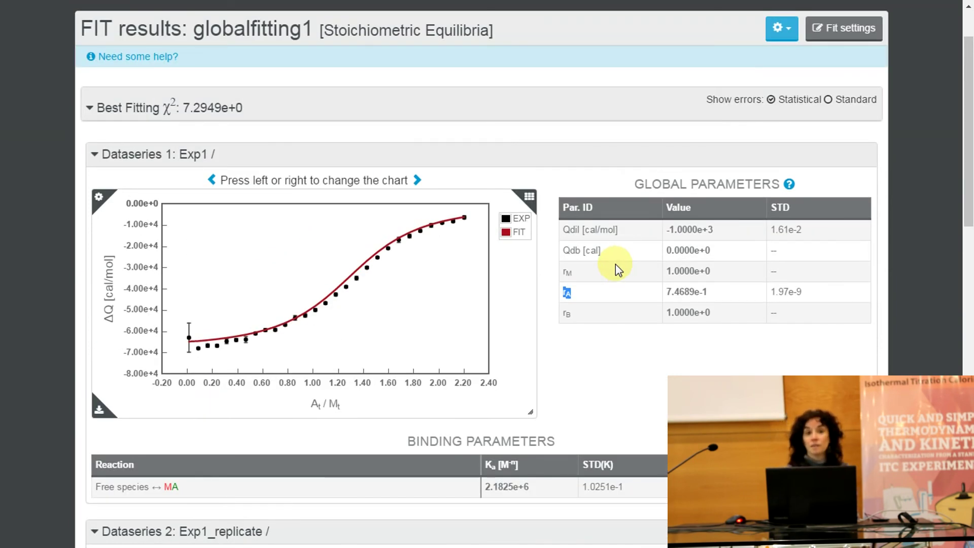
pyautogui.scroll(2, 616, 264)
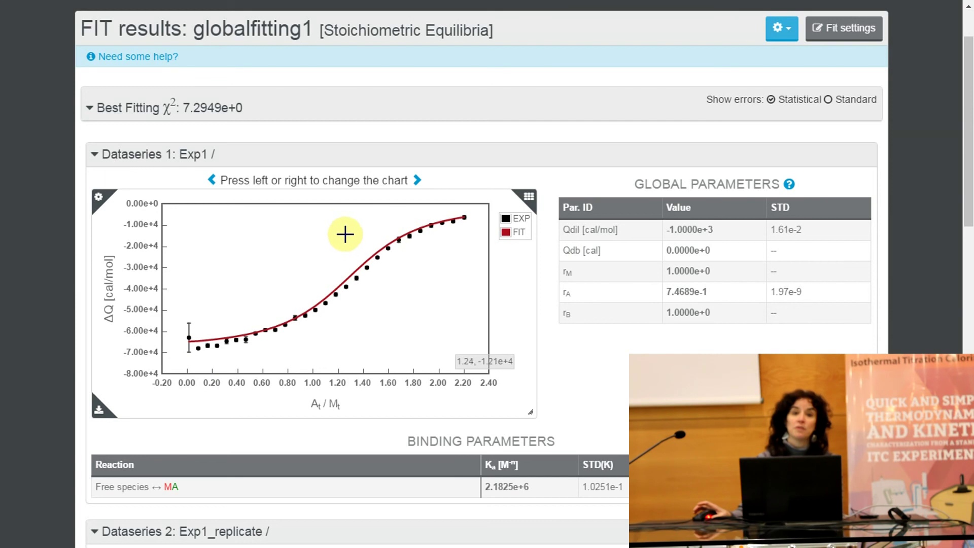
# Step: Examine the fit and binding parameters of Exp1_replicate, and highlight the rA value in Exp1's global parameters
pyautogui.scroll(-3, 364, 233)
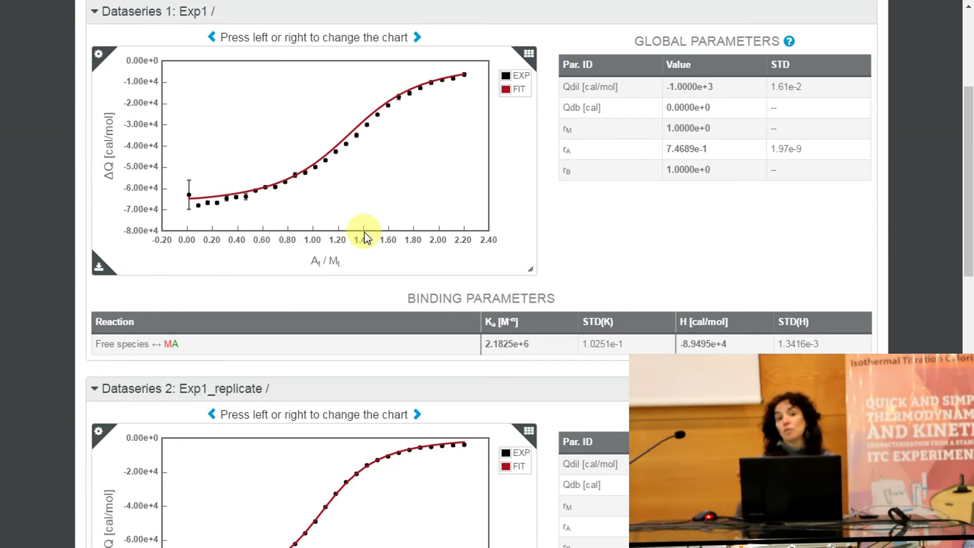
pyautogui.scroll(-1, 364, 232)
pyautogui.scroll(-3, 363, 235)
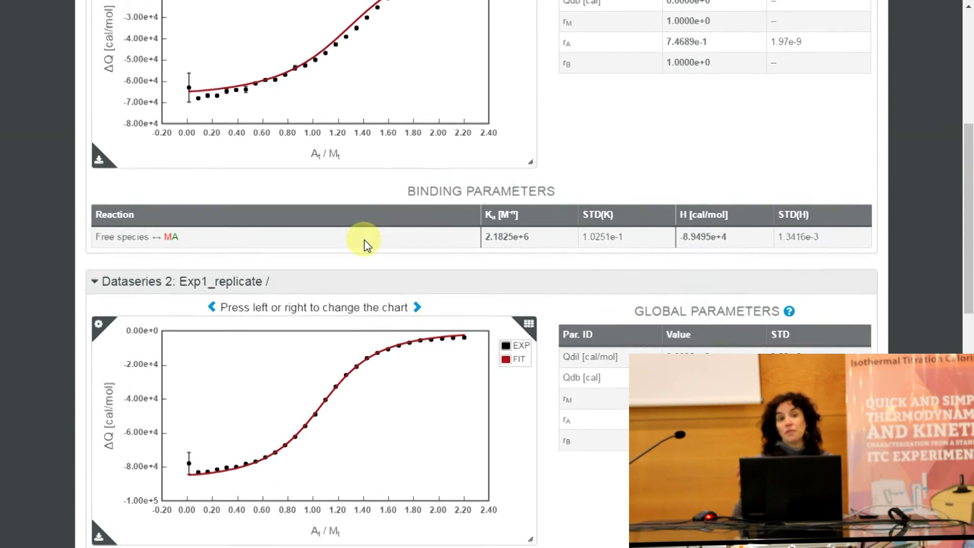
pyautogui.scroll(-1, 363, 241)
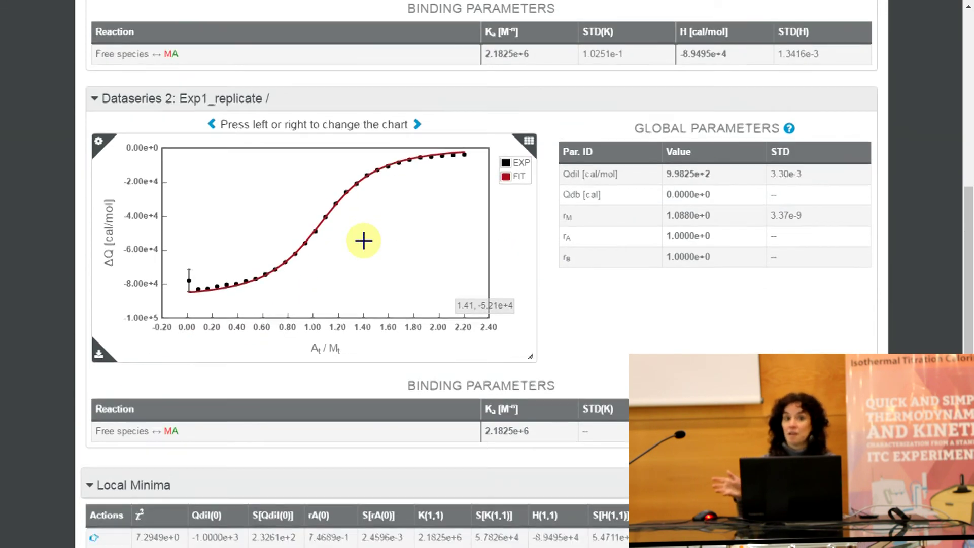
pyautogui.scroll(6, 363, 241)
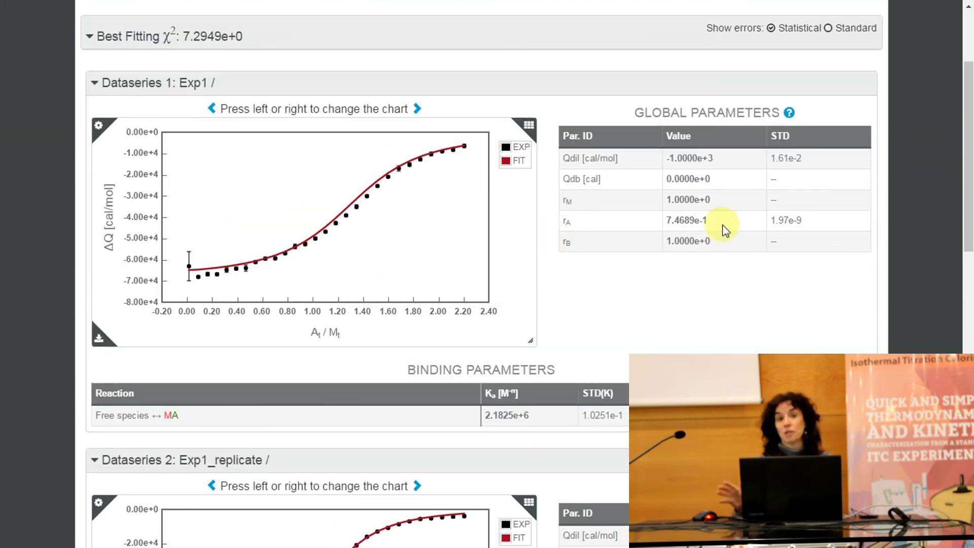
pyautogui.moveTo(708, 220); pyautogui.dragTo(667, 219)
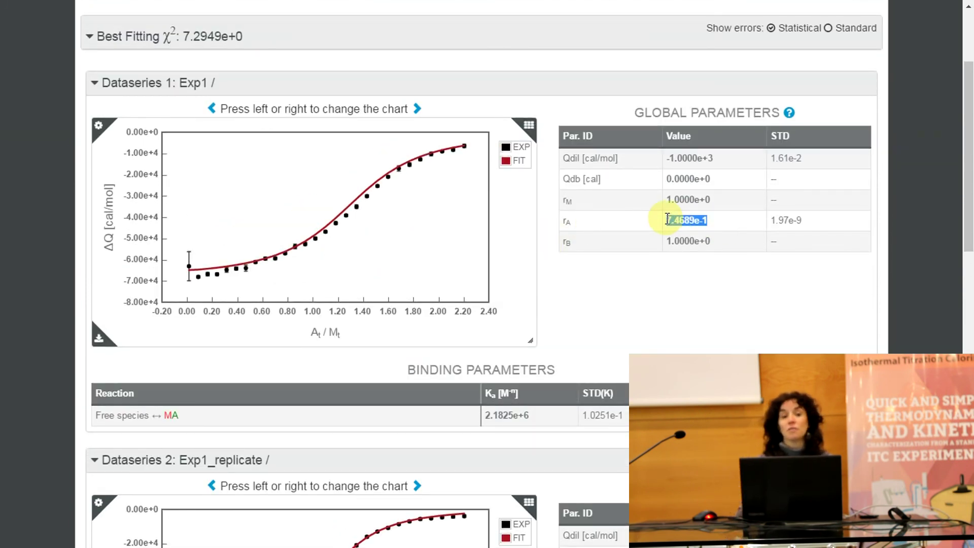
pyautogui.click(638, 307)
pyautogui.scroll(1, 654, 228)
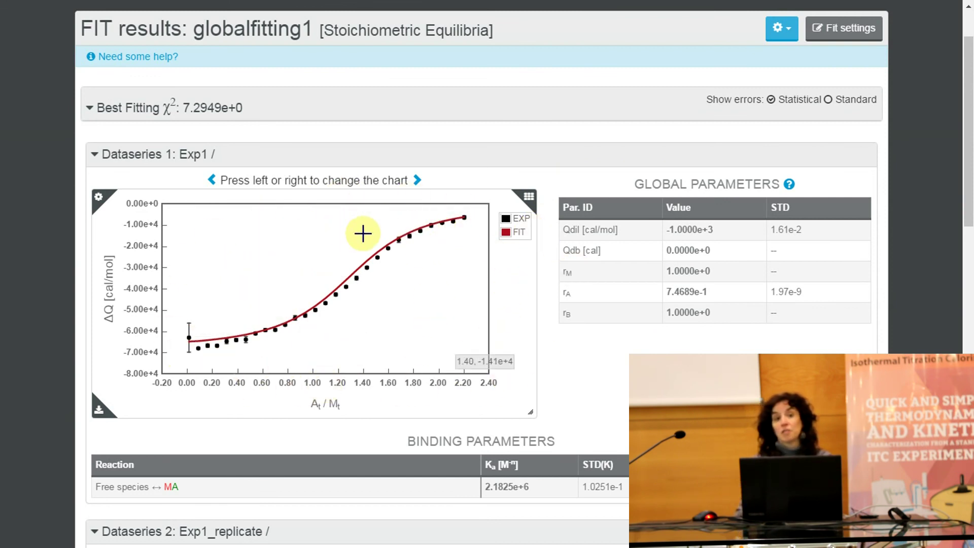
# Step: Review both fitted curves and the shared binding parameters again, and recheck Exp1's rA correction value
pyautogui.scroll(-3, 365, 232)
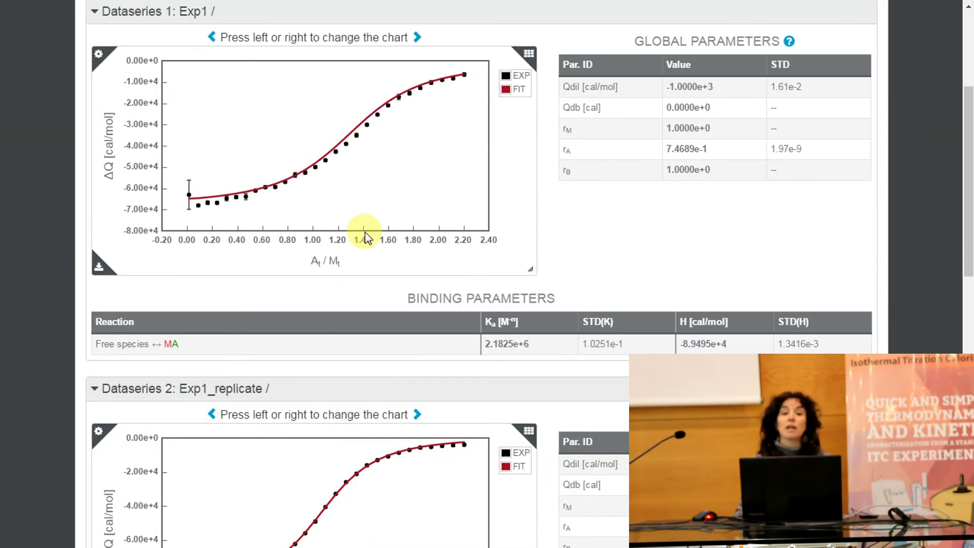
pyautogui.scroll(-1, 364, 232)
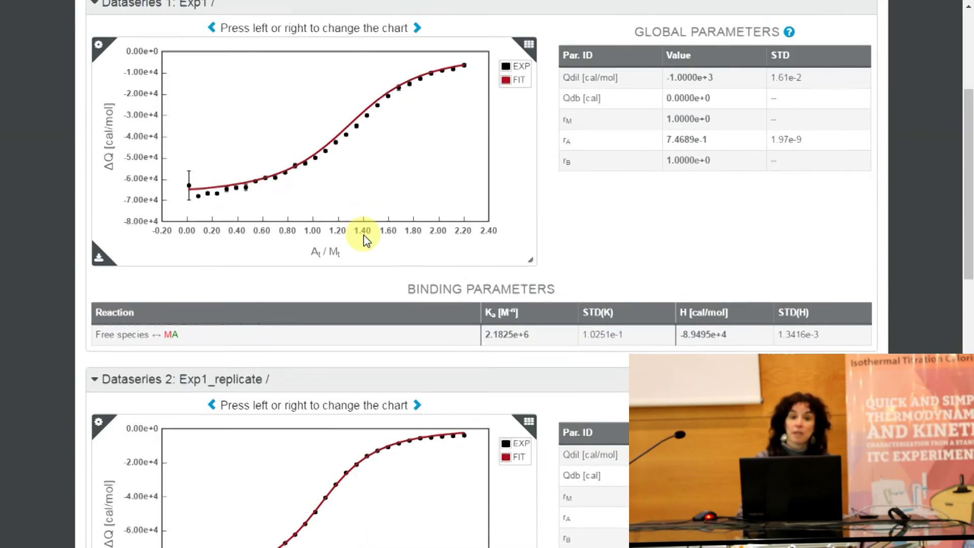
pyautogui.scroll(-2, 363, 237)
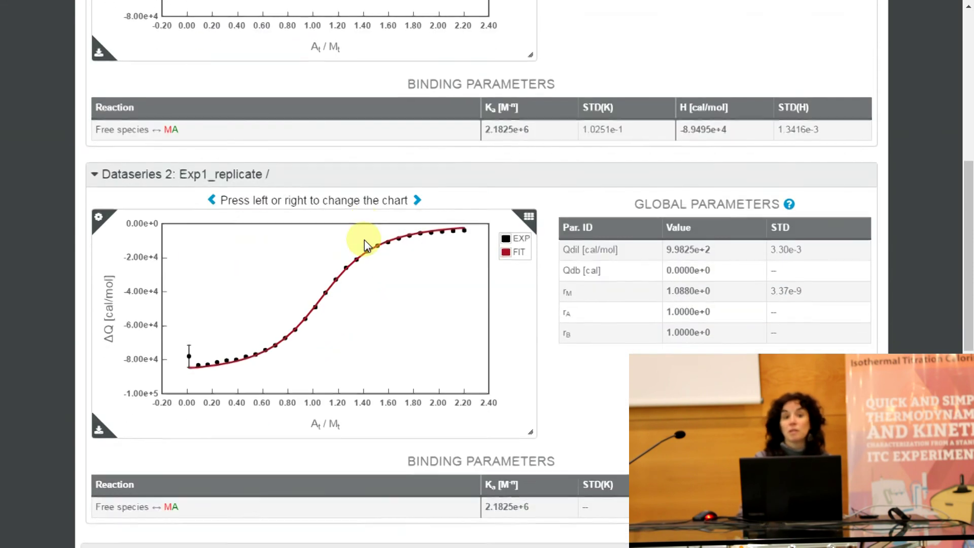
pyautogui.scroll(-1, 363, 241)
pyautogui.scroll(-1, 364, 240)
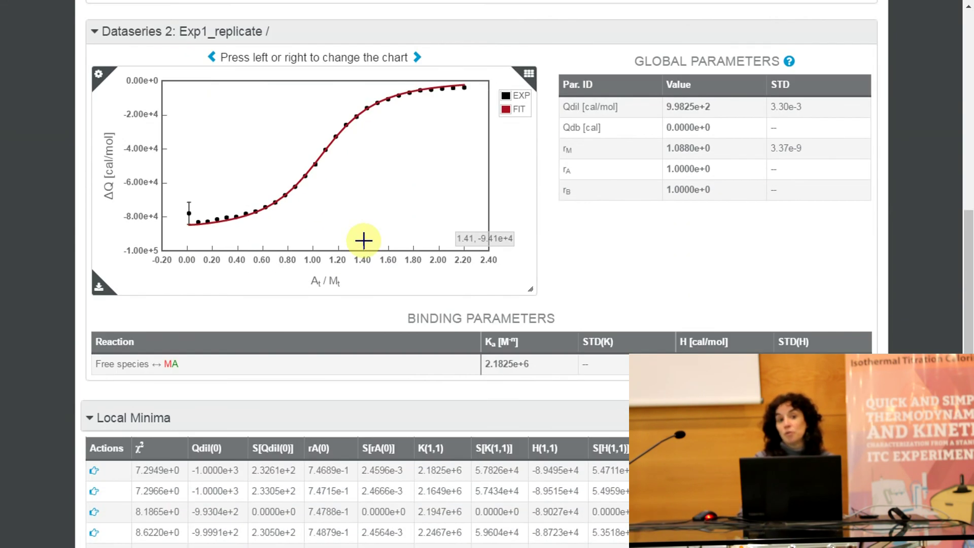
pyautogui.scroll(3, 364, 240)
pyautogui.scroll(3, 364, 241)
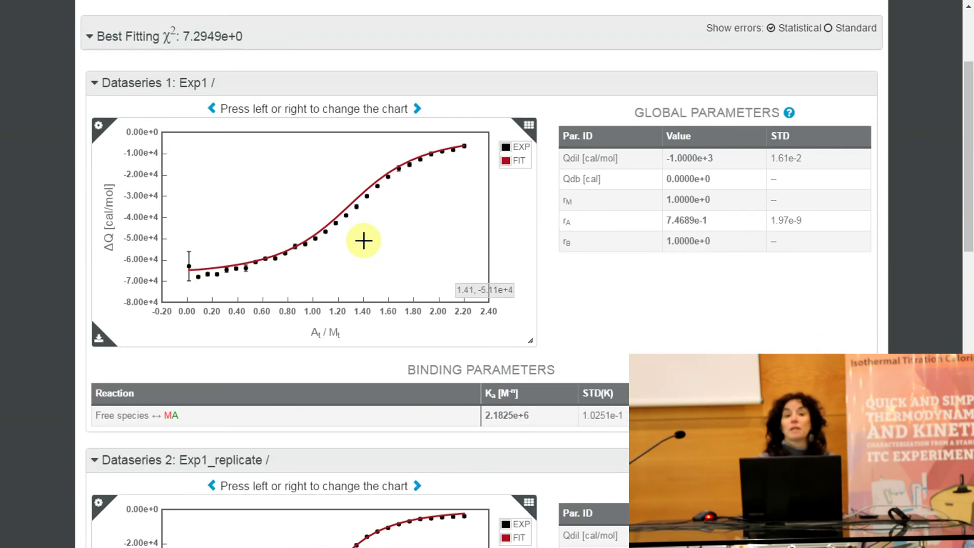
pyautogui.moveTo(725, 222); pyautogui.dragTo(665, 220)
pyautogui.click(648, 315)
pyautogui.scroll(1, 598, 183)
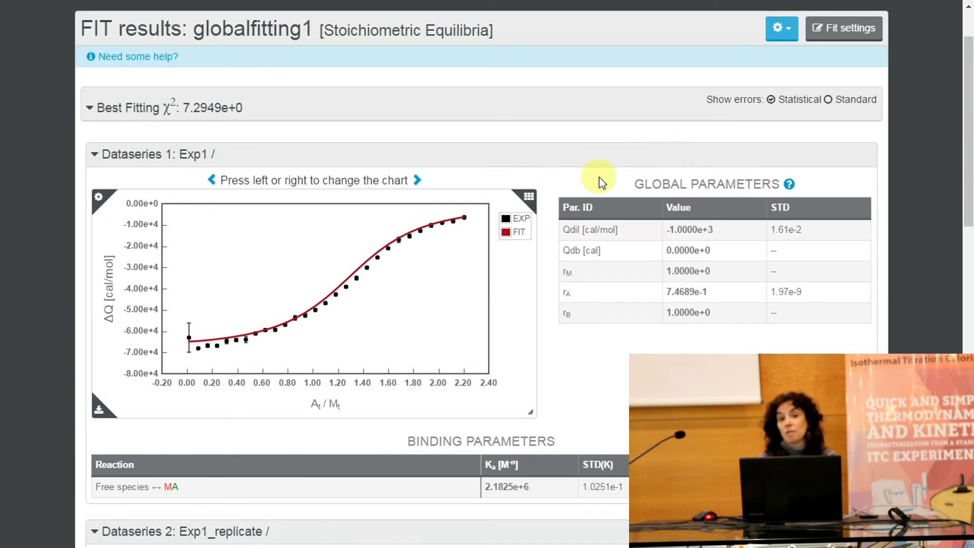